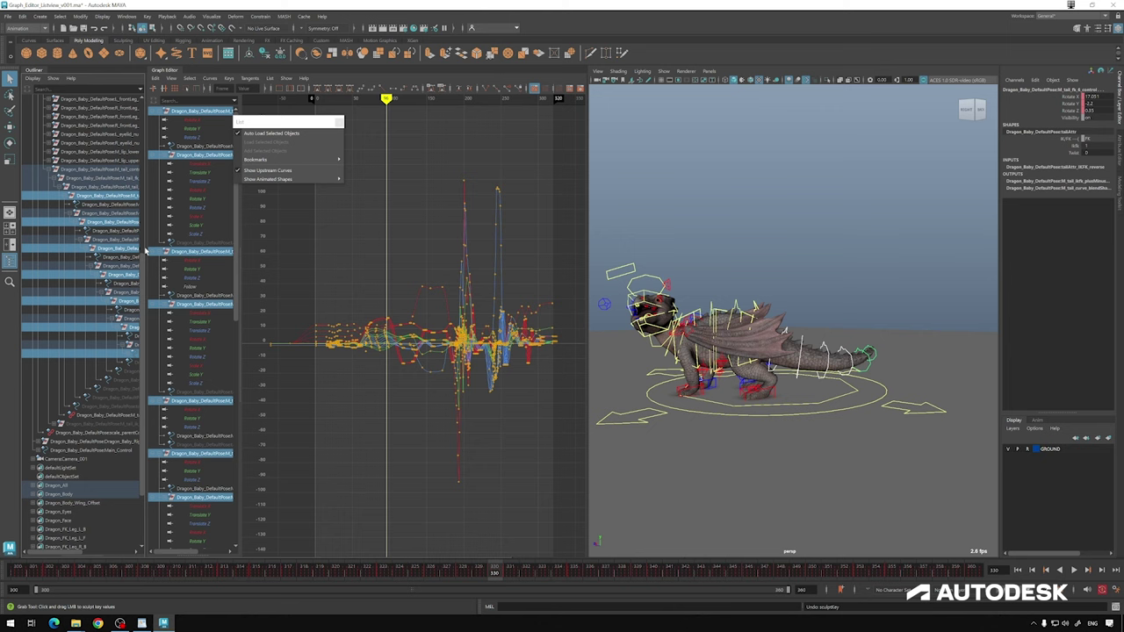
# Step: Widen the Outliner beside the Graph Editor and reposition the detached List options
pyautogui.moveTo(147, 252); pyautogui.dragTo(185, 253)
pyautogui.rightClick(144, 258)
pyautogui.click(164, 271)
pyautogui.rightClick(131, 259)
pyautogui.click(152, 272)
pyautogui.moveTo(279, 123); pyautogui.dragTo(339, 108)
pyautogui.moveTo(350, 166)
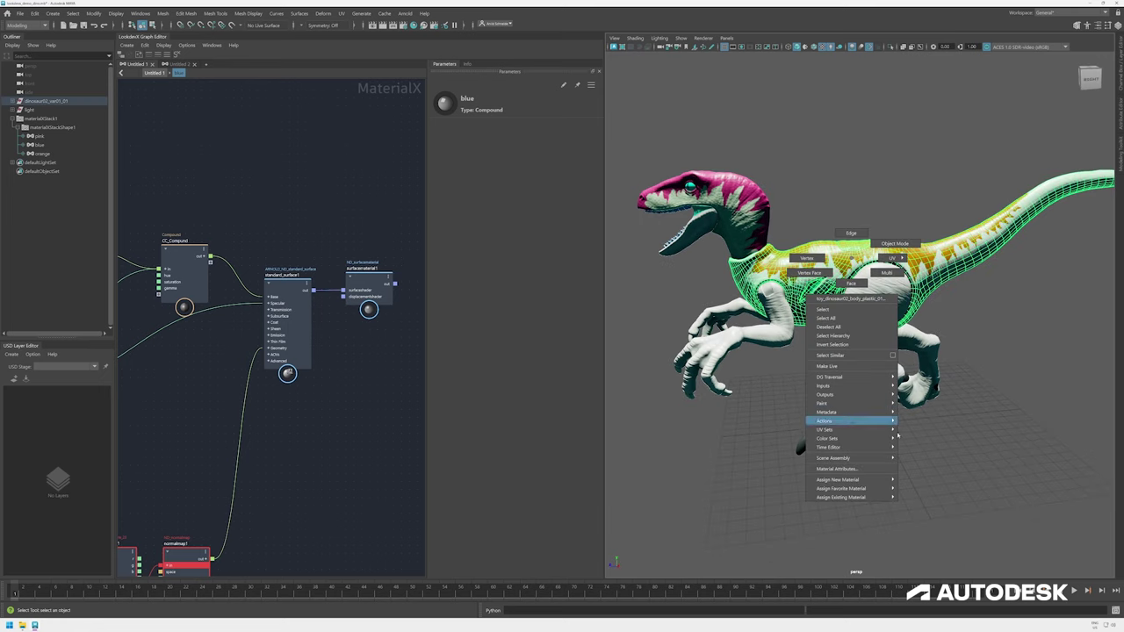
# Step: Open the list of existing materials available for the dinosaur's selected body mesh
pyautogui.moveTo(889, 497)
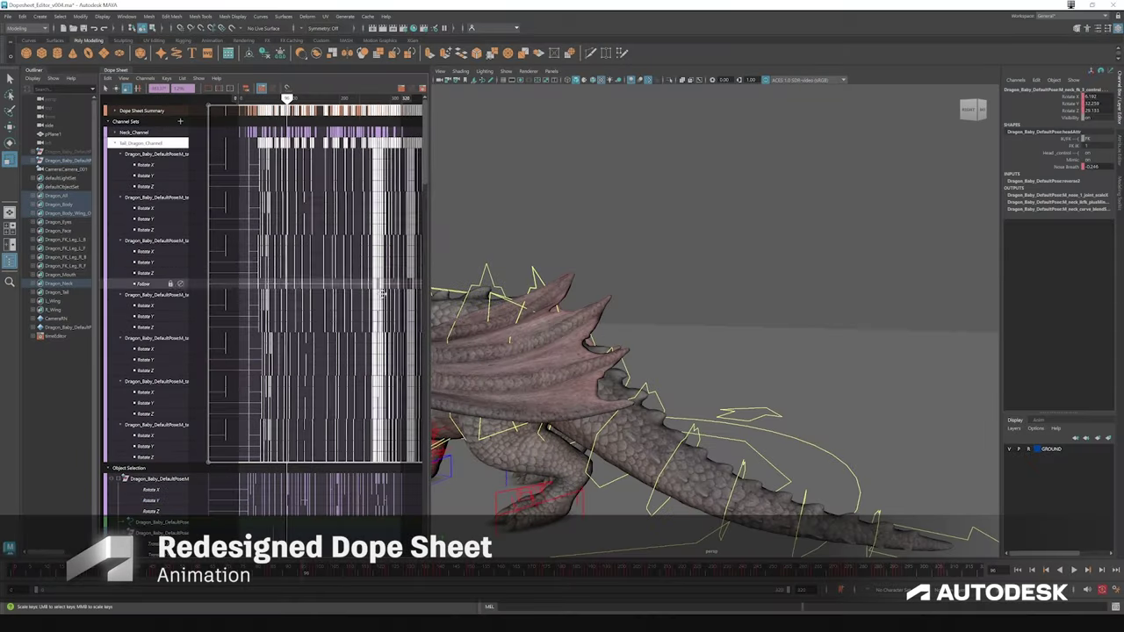
# Step: Inspect the tail channel set's keys around frames 275 to 285 in the Dope Sheet
pyautogui.scroll(5, 313, 288)
pyautogui.scroll(-3, 312, 283)
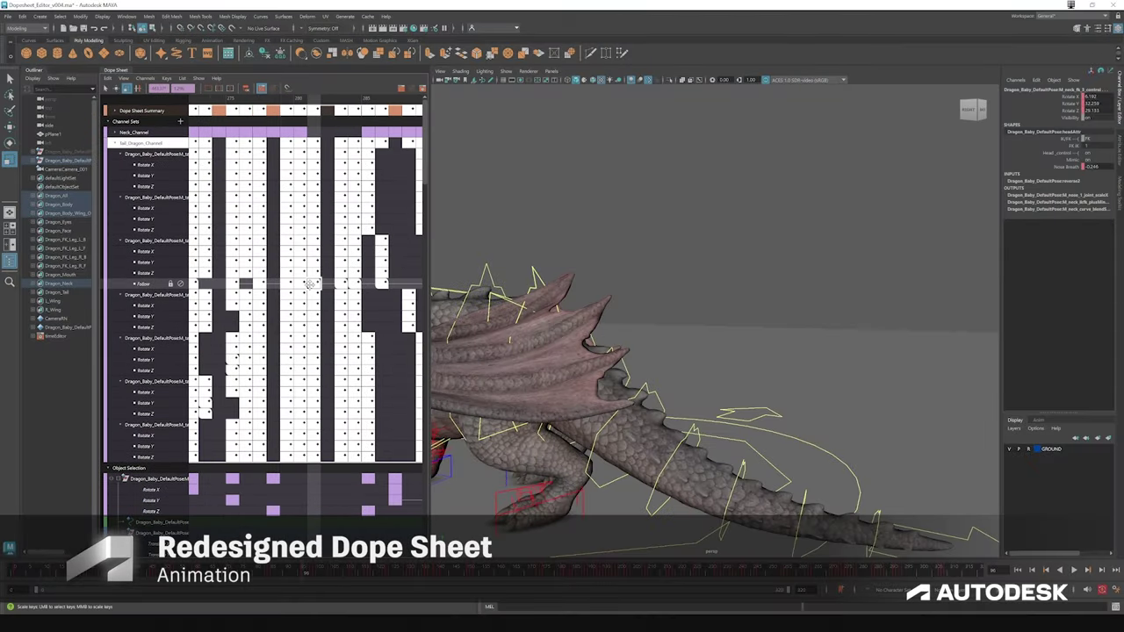
pyautogui.click(108, 78)
pyautogui.click(209, 201)
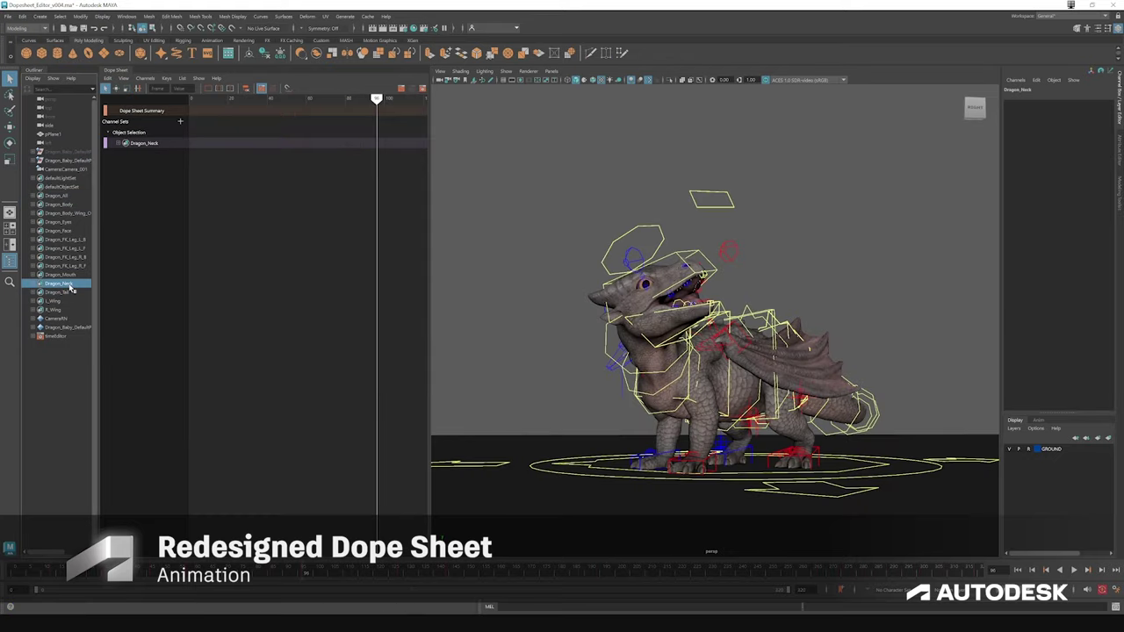
# Step: Select the members of the Dragon_Neck set and create a Dope Sheet channel set named Neck_Channel
pyautogui.rightClick(70, 287)
pyautogui.click(118, 293)
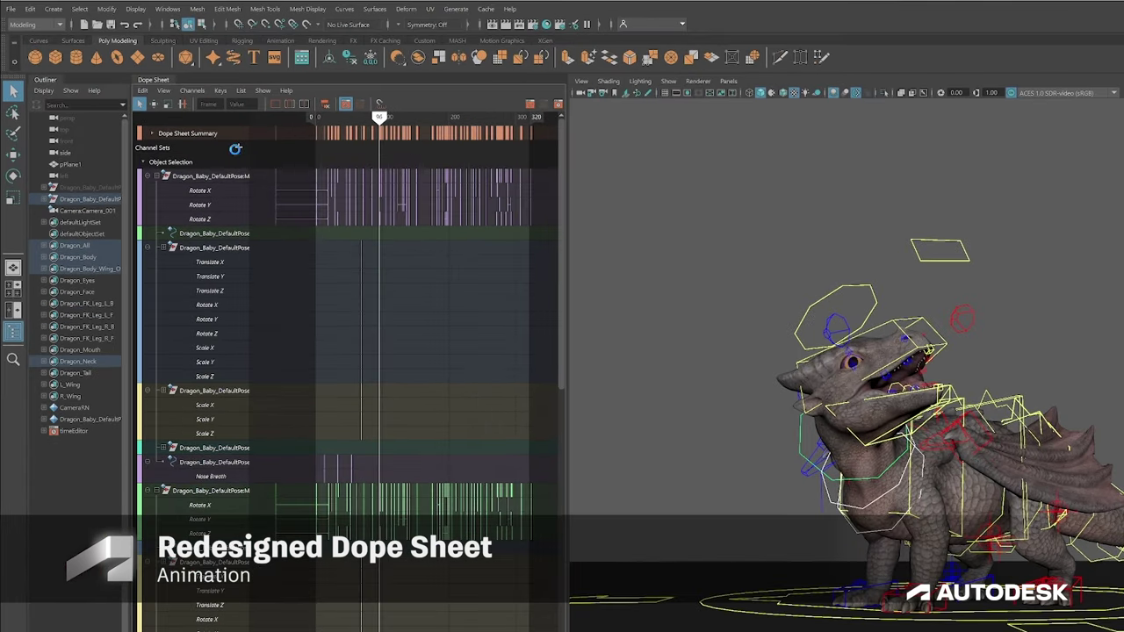
pyautogui.click(180, 121)
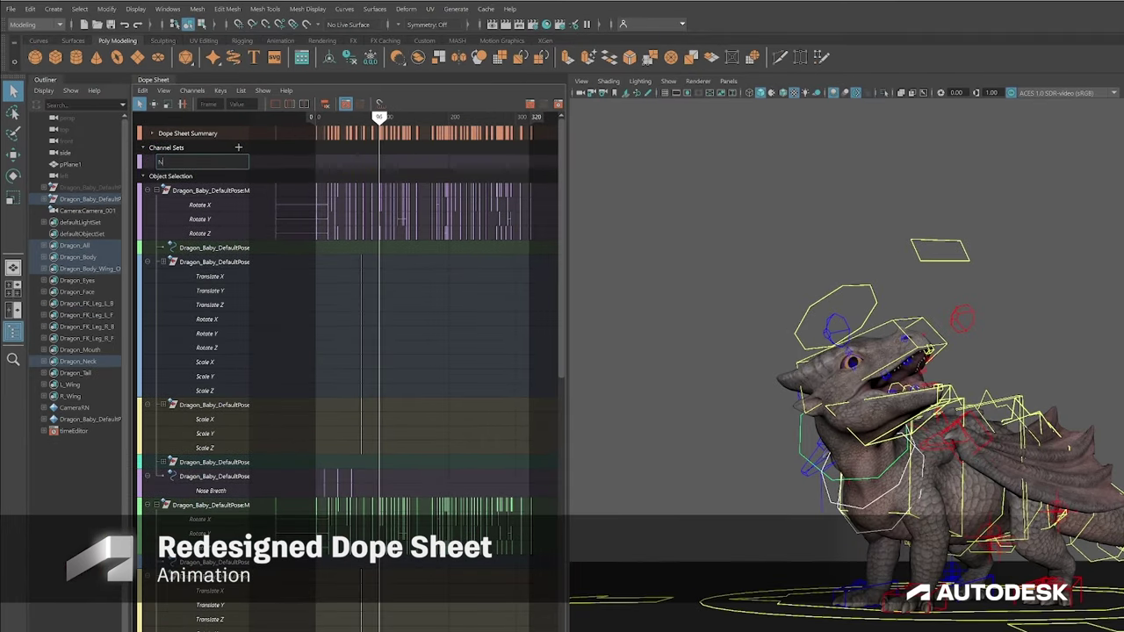
pyautogui.write('Neck_')
pyautogui.write('Channel')
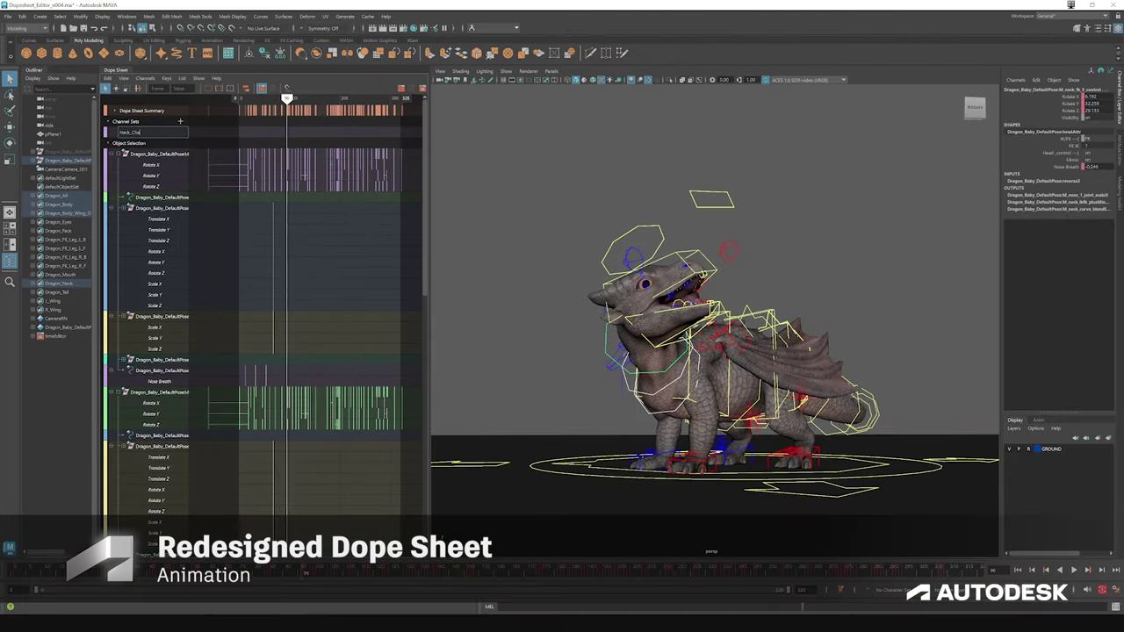
# Step: Select all neck channels under Object Selection and open the choices for adding the selection to a channel set
pyautogui.click(154, 155)
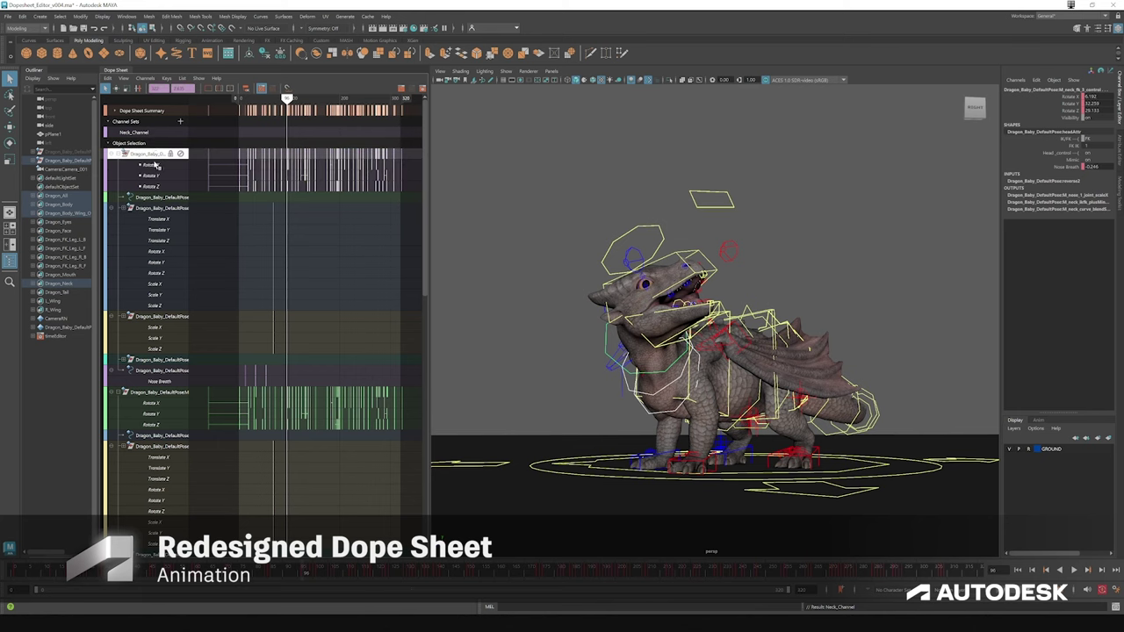
pyautogui.scroll(-10, 156, 167)
pyautogui.keyDown('shift'); pyautogui.click(164, 543); pyautogui.keyUp('shift')
pyautogui.scroll(5, 156, 226)
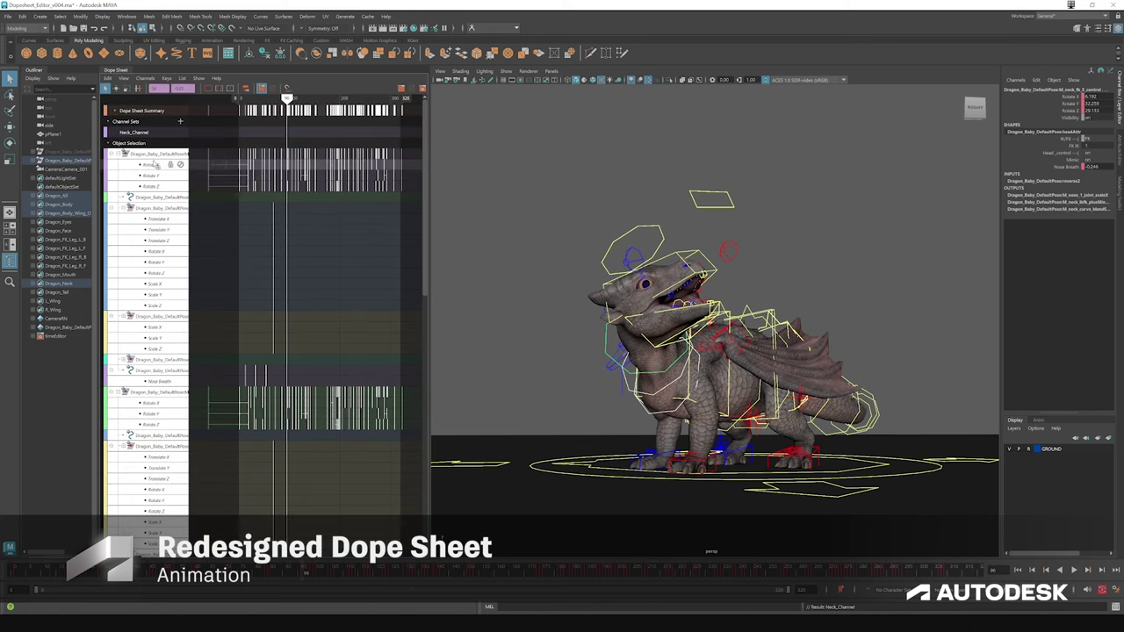
pyautogui.rightClick(154, 162)
pyautogui.moveTo(197, 247)
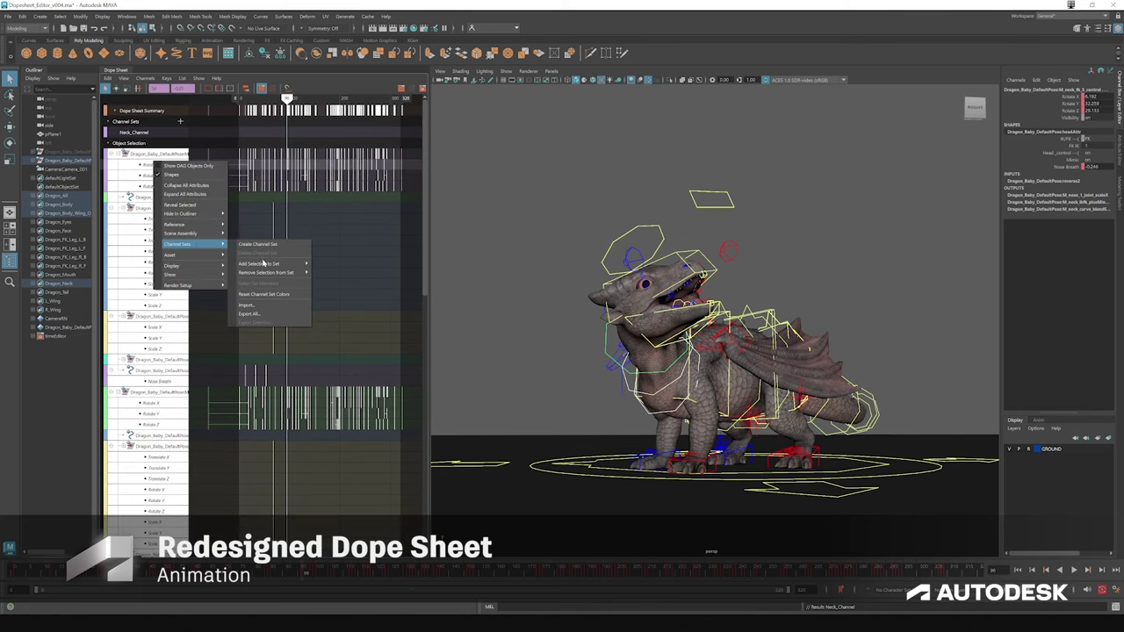
pyautogui.moveTo(263, 263)
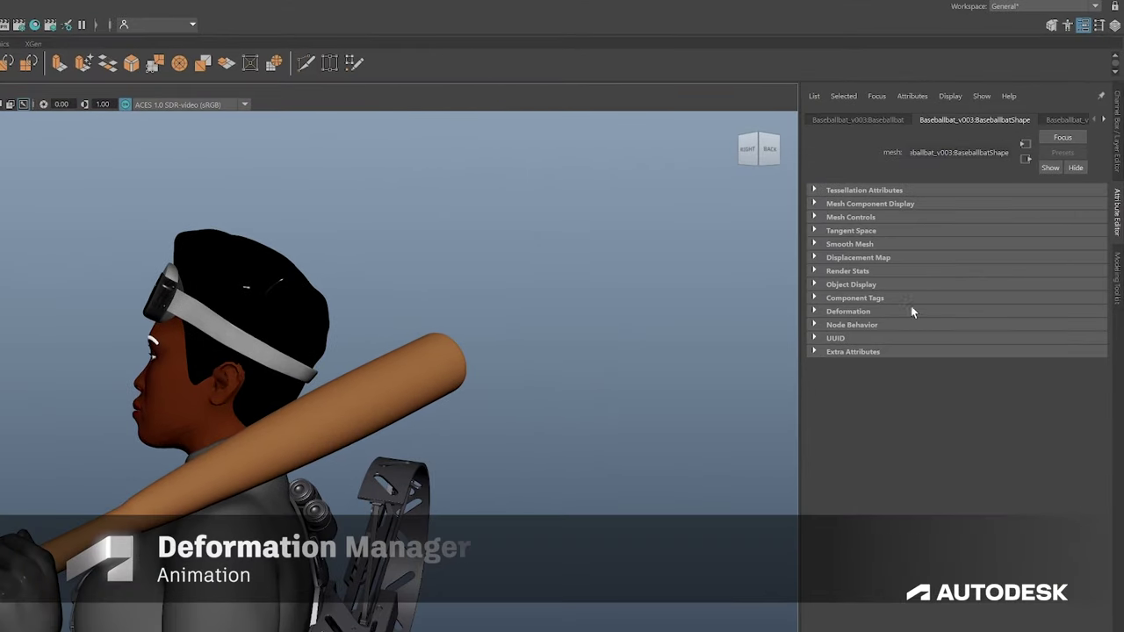
# Step: Expand the baseball bat shape's Deformation list and enable its flare, squash, twist and wave deformers
pyautogui.click(856, 312)
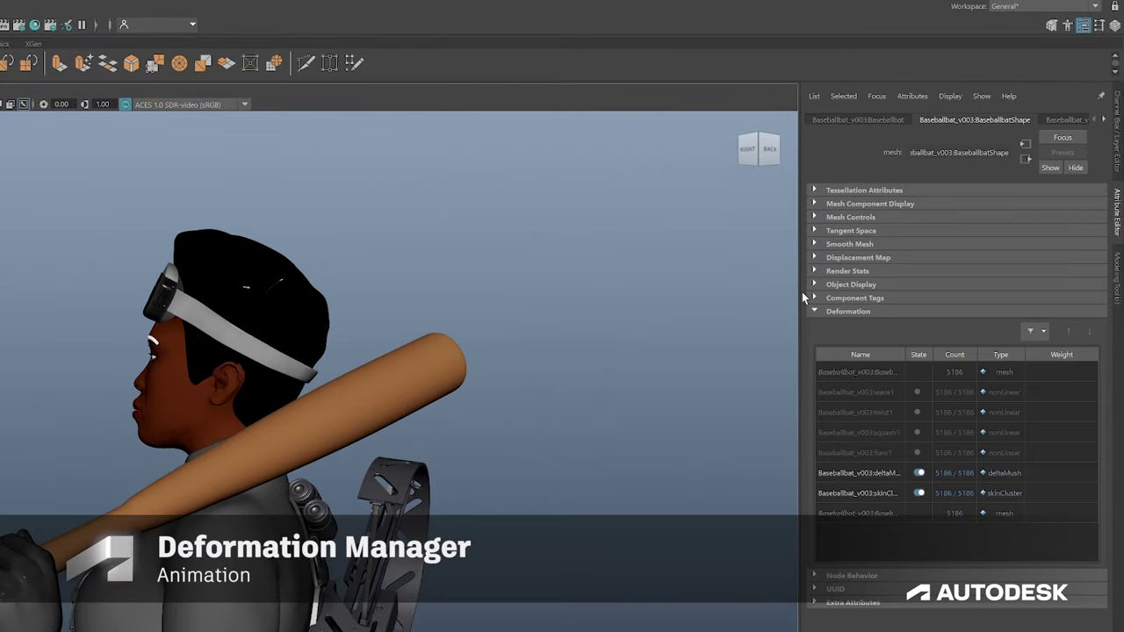
pyautogui.moveTo(802, 292); pyautogui.dragTo(703, 292)
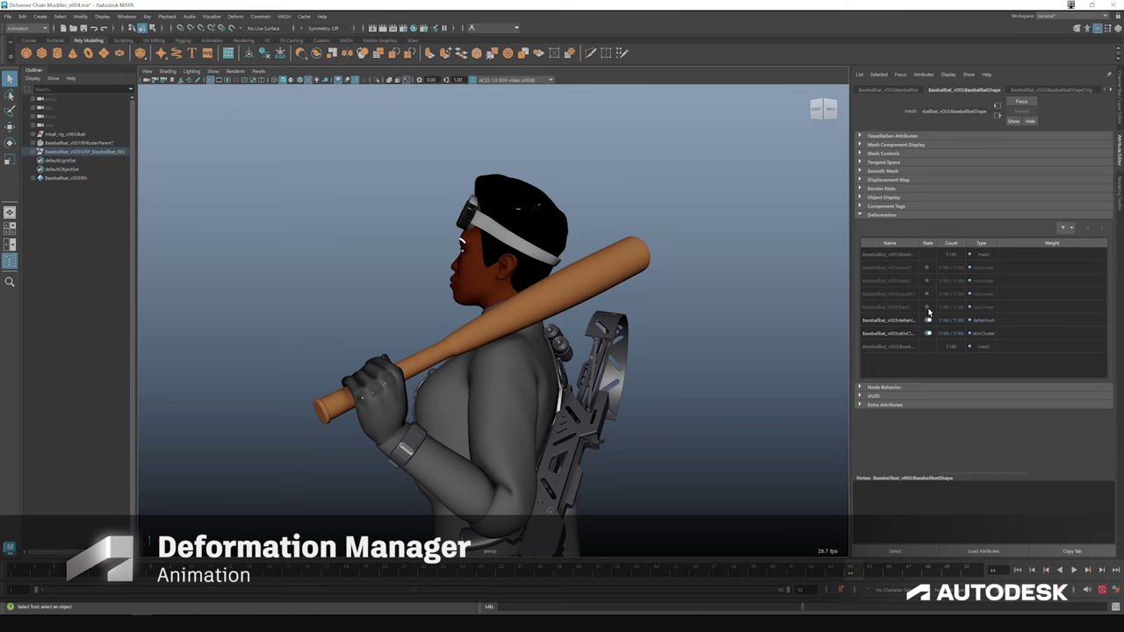
pyautogui.click(928, 308)
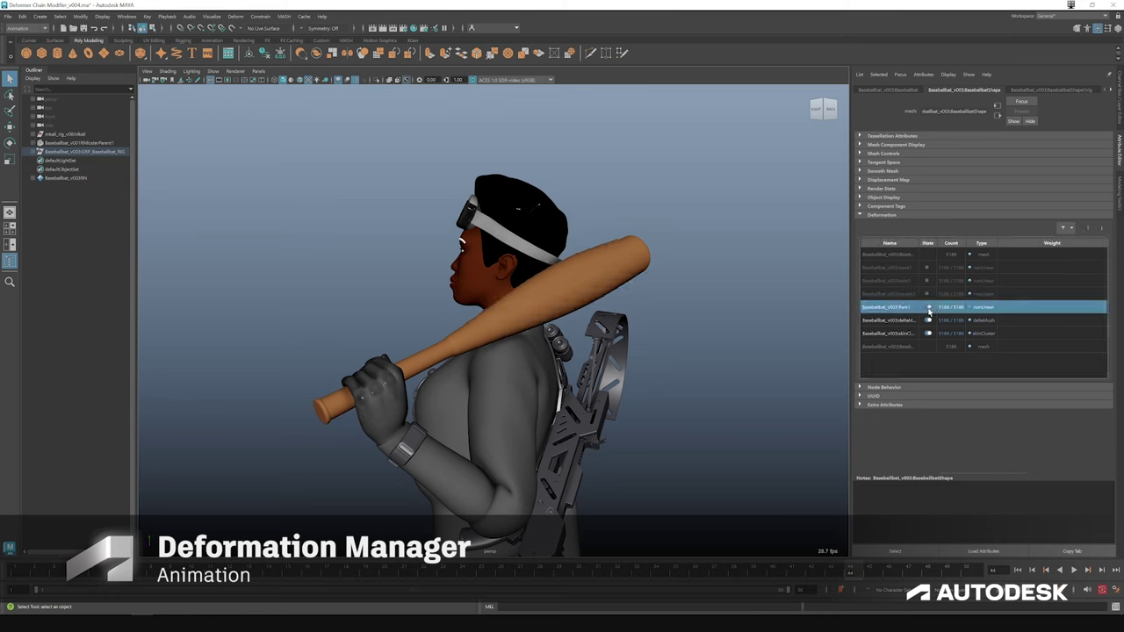
pyautogui.click(929, 295)
pyautogui.click(929, 281)
pyautogui.click(929, 268)
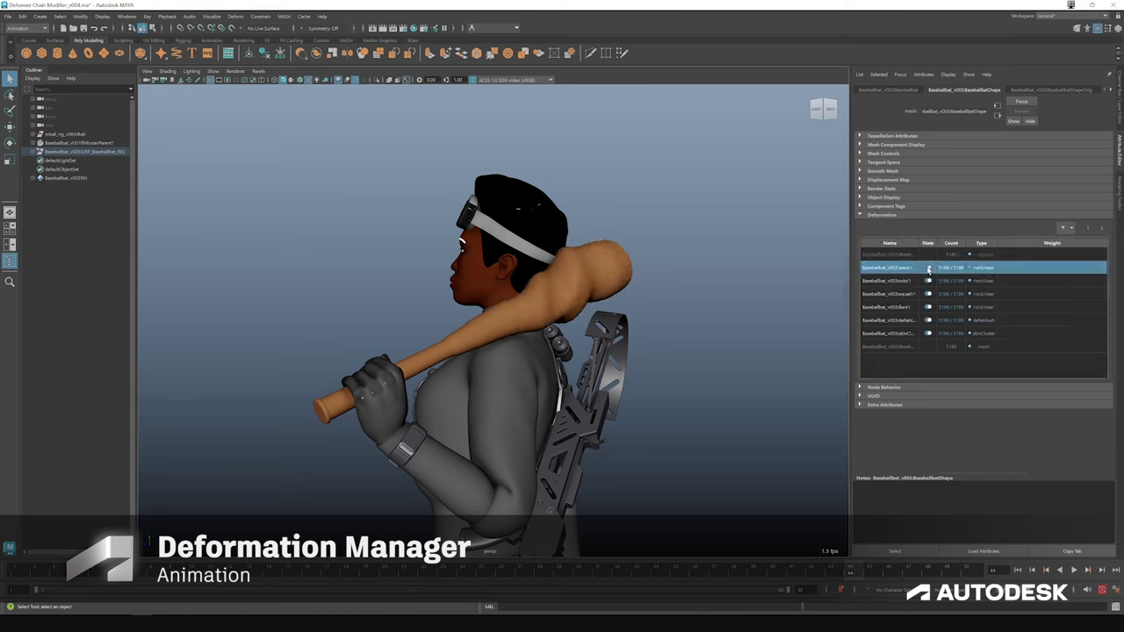
# Step: Move the bat's squash deformer below flare in the deformation order, and move twist below flare as well
pyautogui.click(1021, 295)
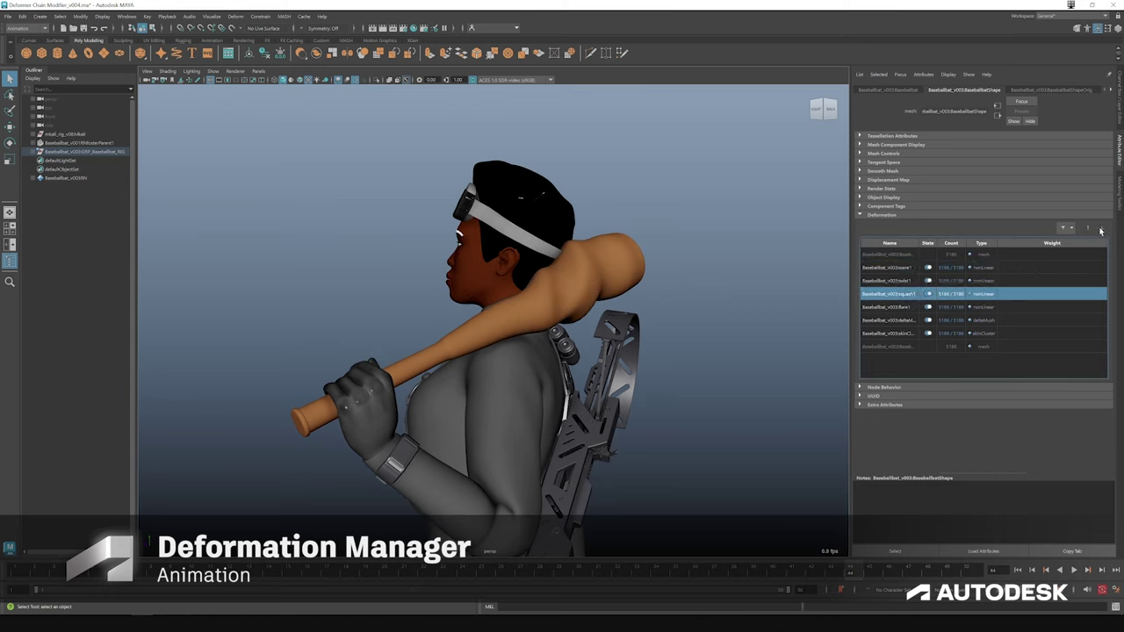
pyautogui.click(1101, 229)
pyautogui.click(1024, 281)
pyautogui.click(1102, 230)
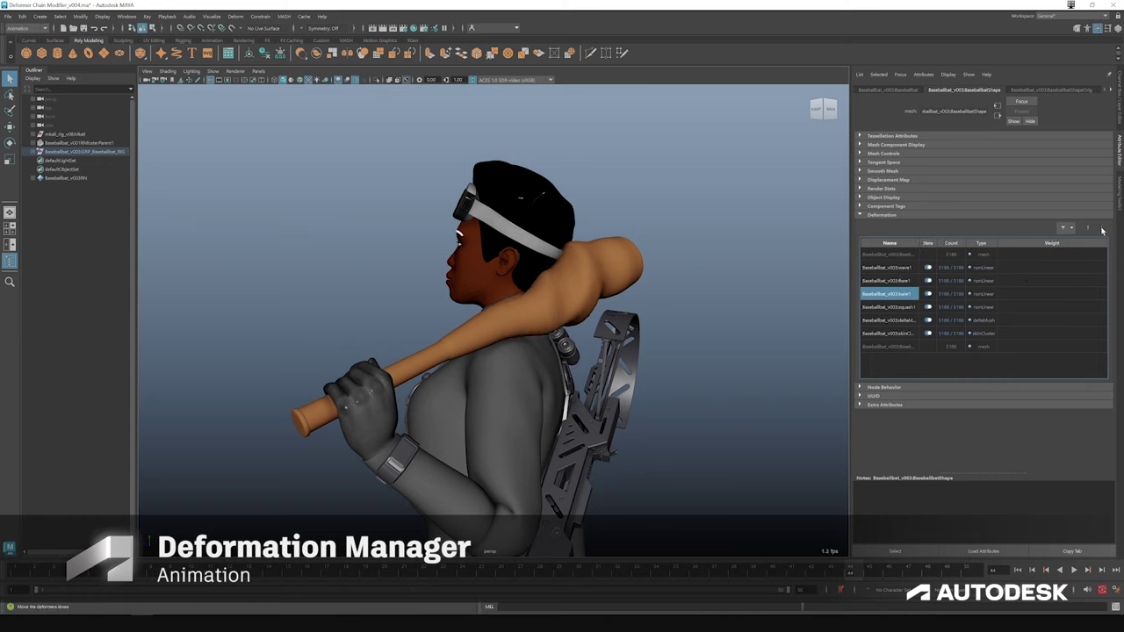
# Step: Move the bat's flare deformer up the deformation order and back down until it sits below twist
pyautogui.click(1021, 281)
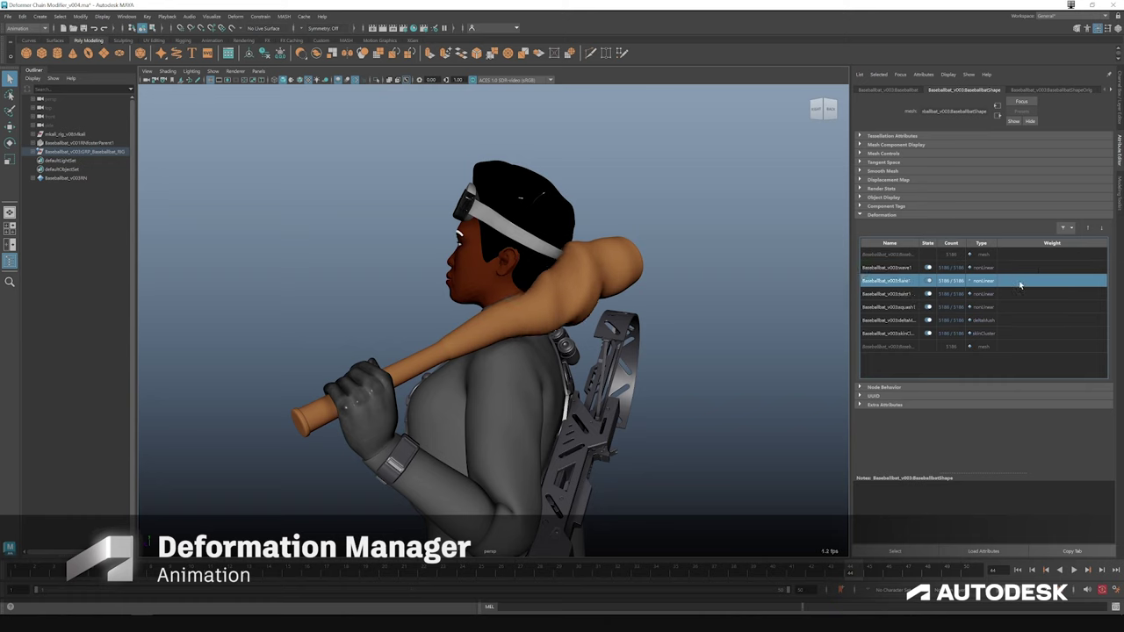
pyautogui.click(1090, 230)
pyautogui.click(1103, 229)
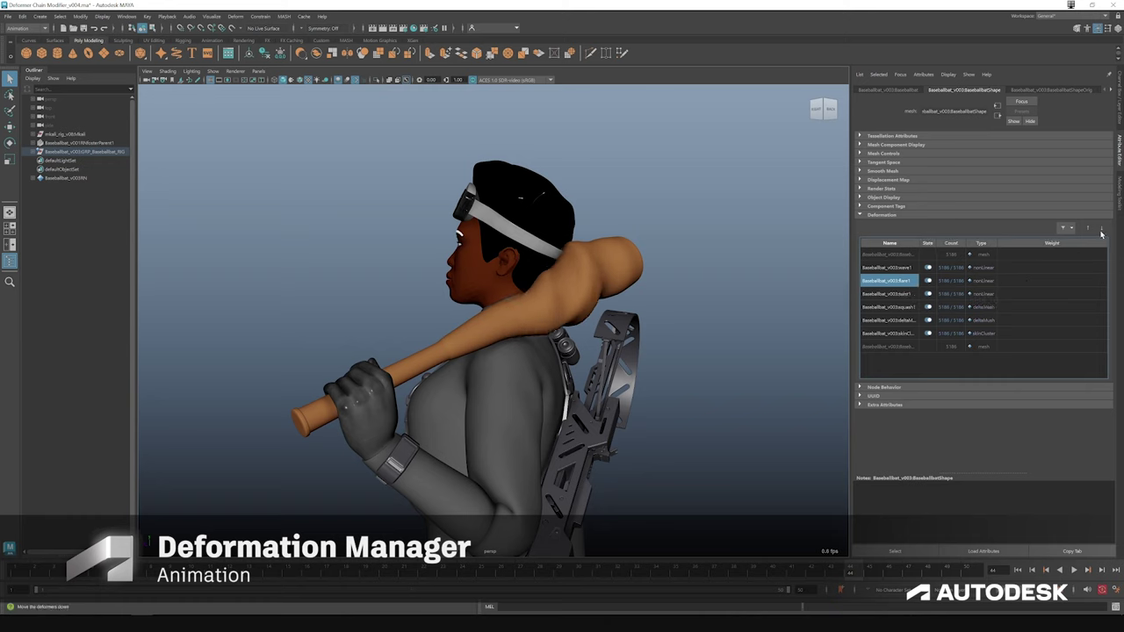
# Step: Switch off the bat's flare, twist, wave and squash deformers, and switch twist and wave back on
pyautogui.click(930, 294)
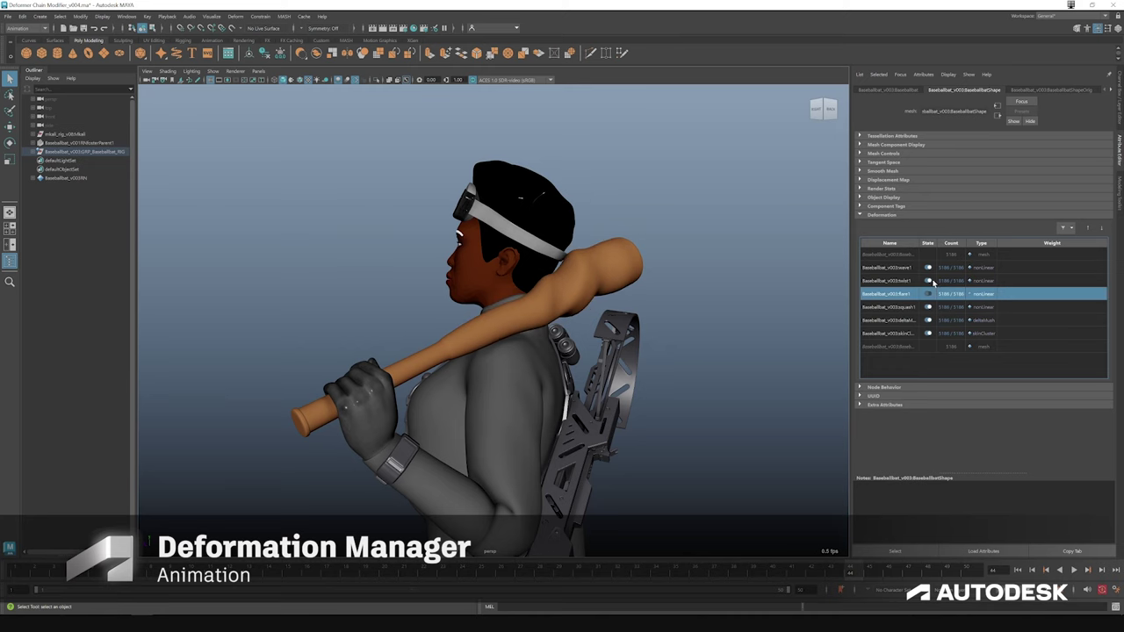
pyautogui.click(928, 281)
pyautogui.click(929, 268)
pyautogui.click(928, 307)
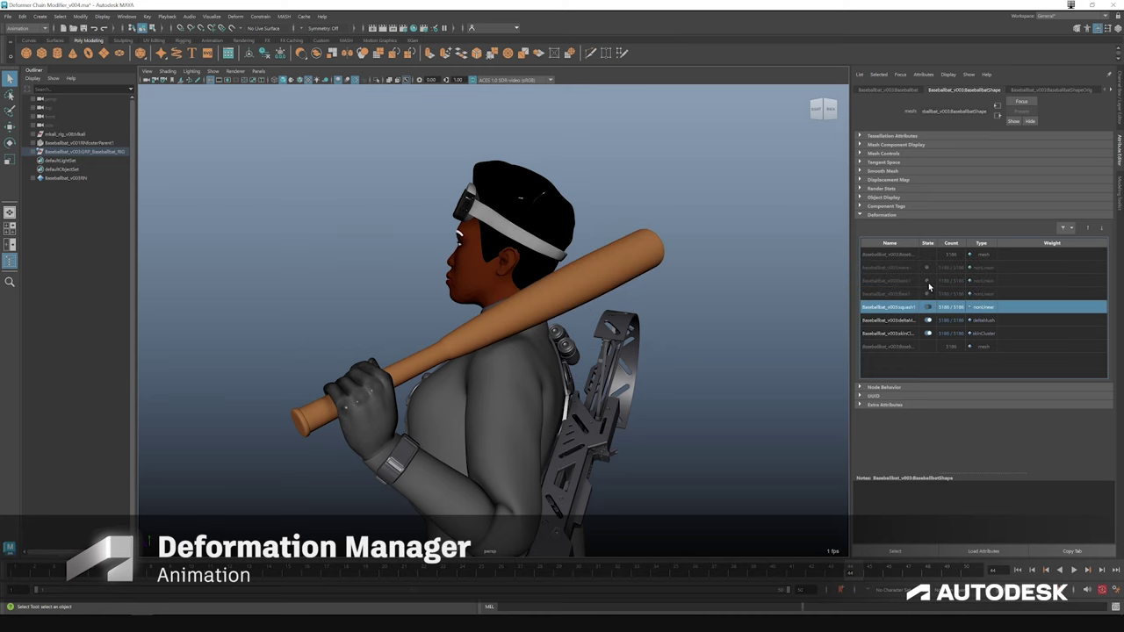
pyautogui.click(928, 282)
pyautogui.click(928, 268)
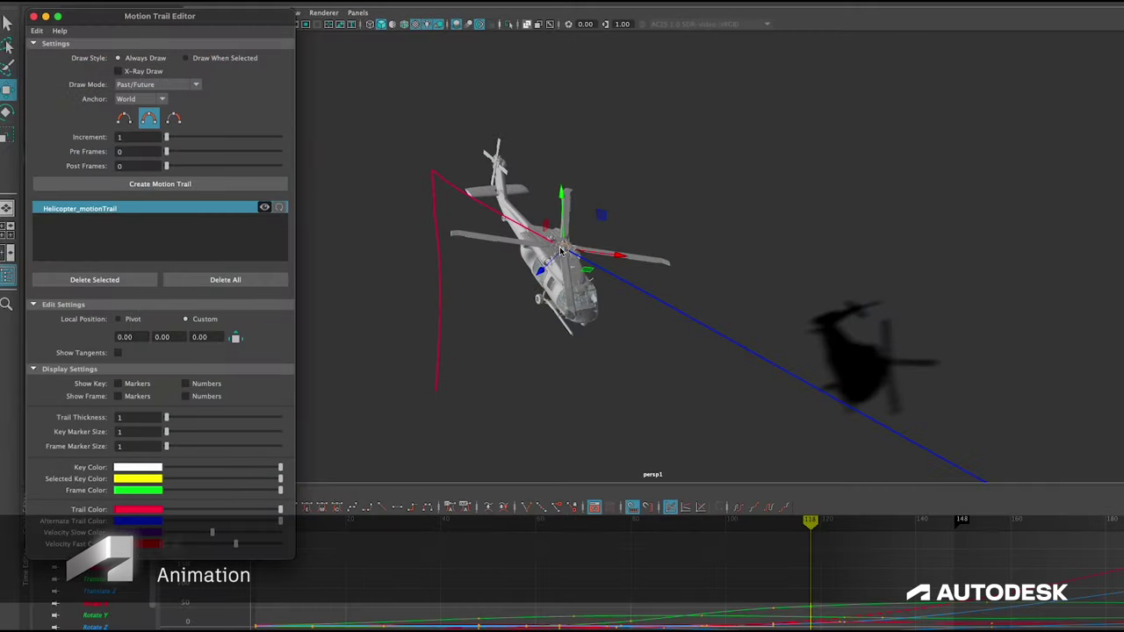
# Step: Move the helicopter motion trail's custom local position to the tail at -0.14, -0.09, -3.18
pyautogui.moveTo(561, 251); pyautogui.dragTo(487, 163)
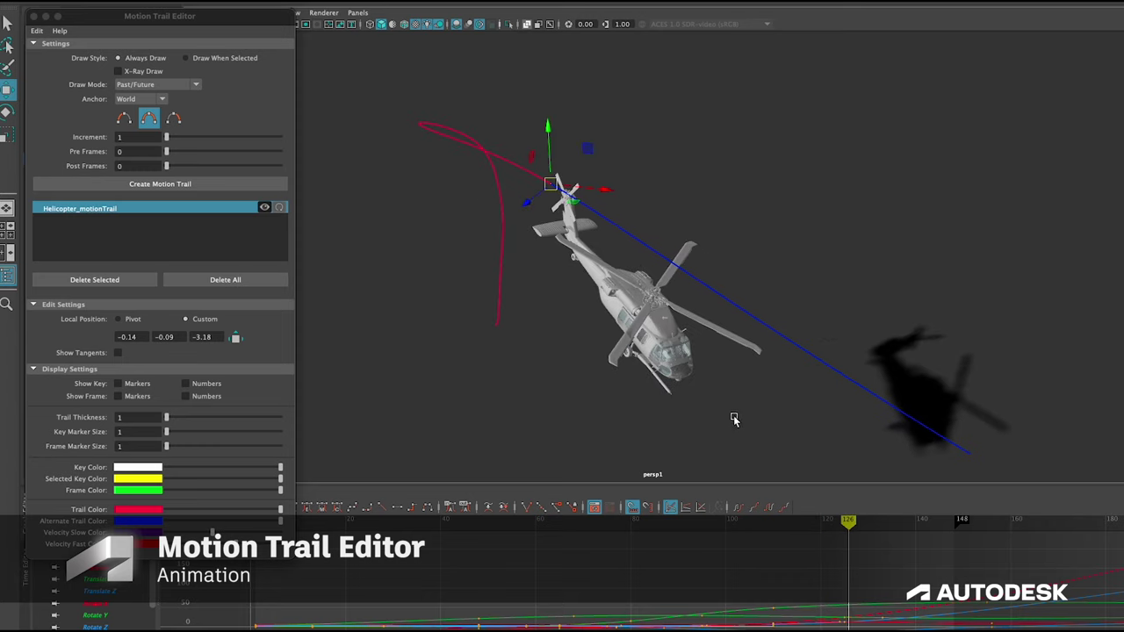
# Step: Create a motion trail for the helicopter's nose with Alternating Frames draw mode, camera1 anchor and a yellow trail color
pyautogui.click(685, 379)
pyautogui.click(154, 85)
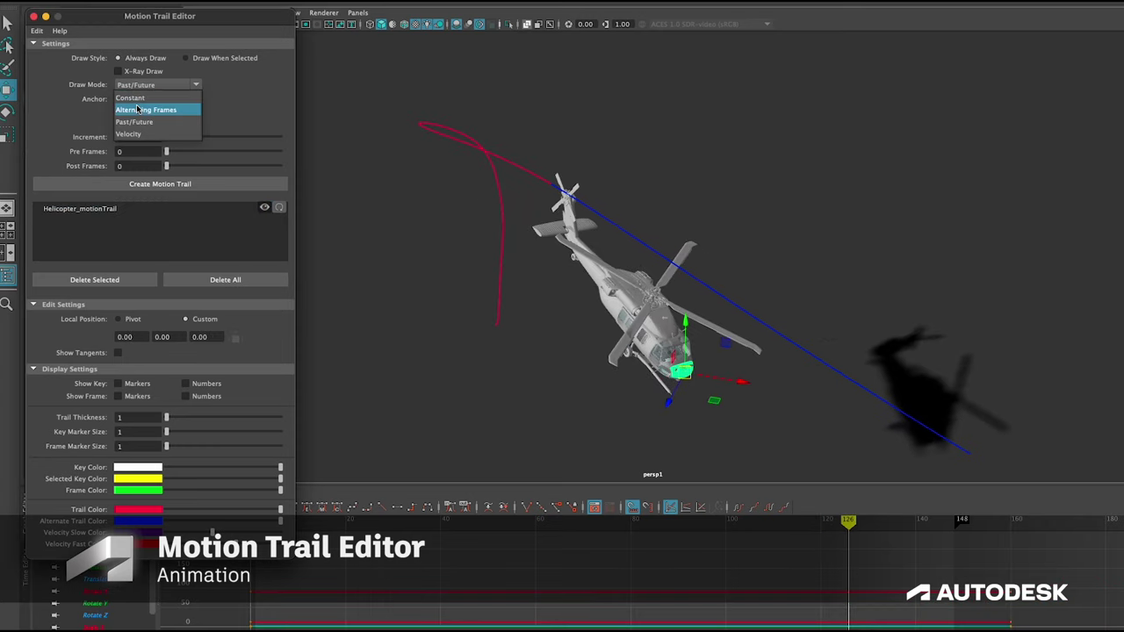
pyautogui.click(145, 107)
pyautogui.click(138, 511)
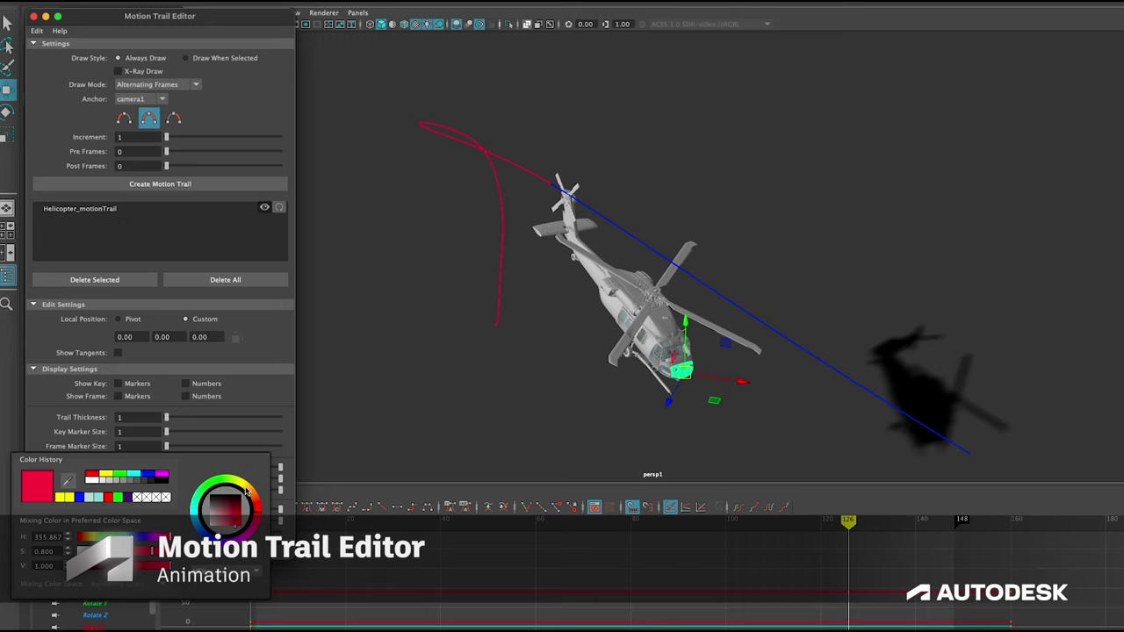
pyautogui.click(184, 183)
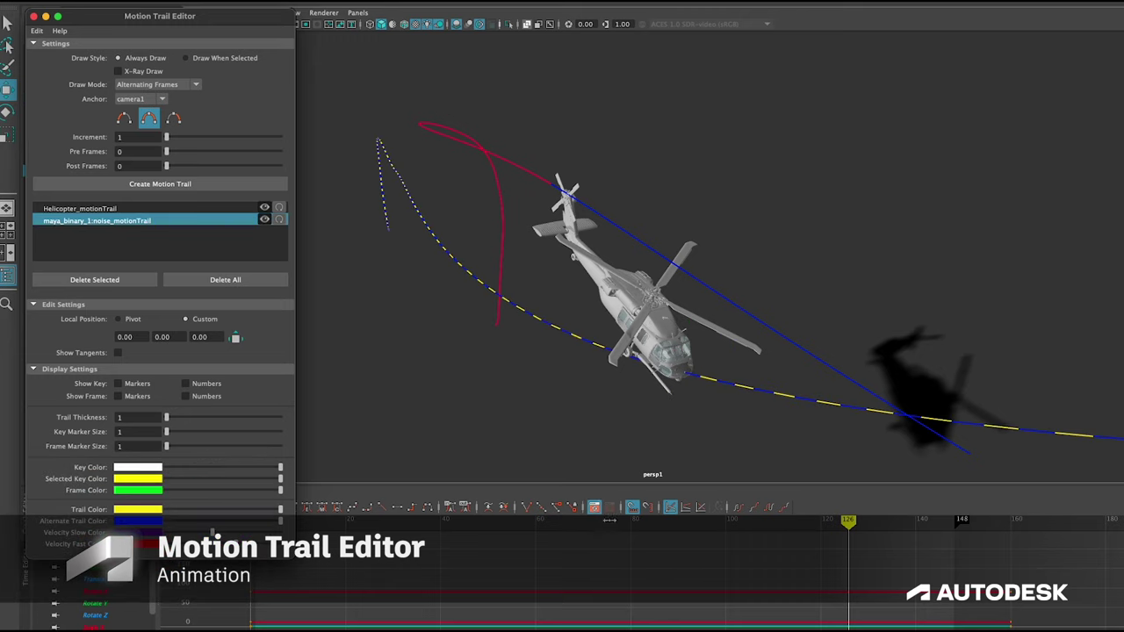
# Step: Set the nose motion trail's anchor to World and switch it to another listed anchor
pyautogui.click(146, 113)
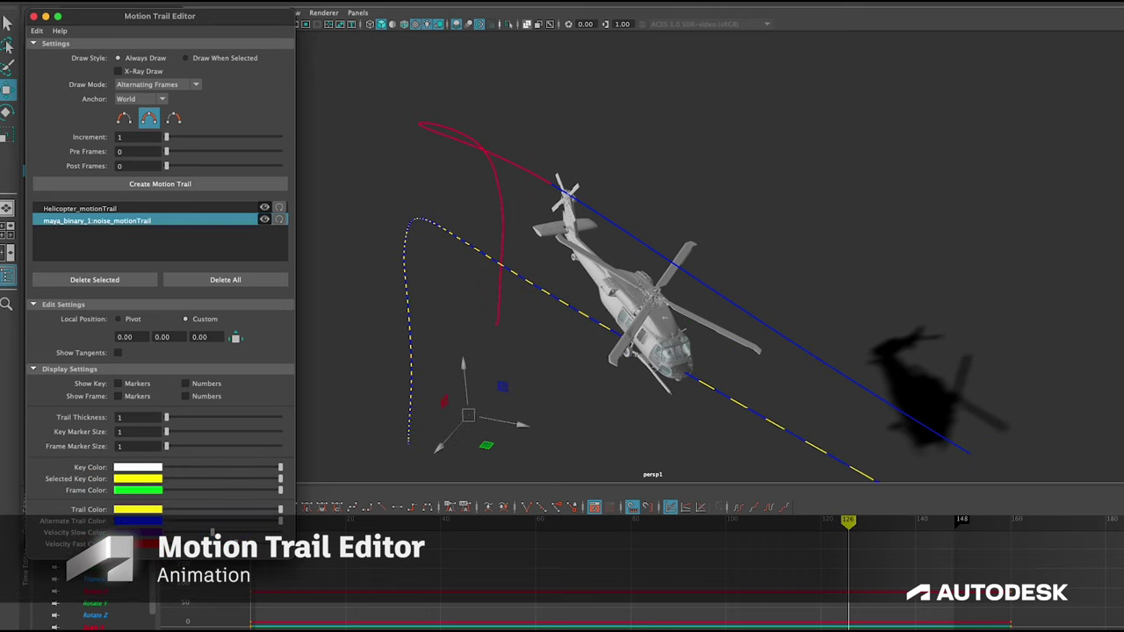
pyautogui.click(150, 102)
pyautogui.click(131, 138)
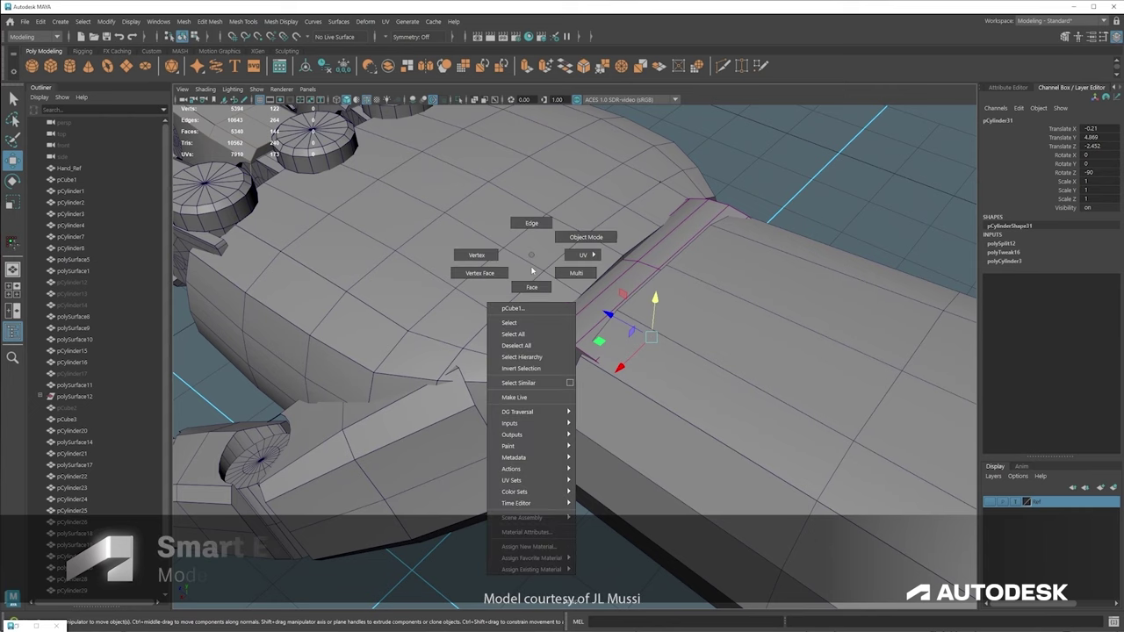
# Step: Smart Extrude the strip of four faces along pCube1's upper edge downward to cut a recess, and return to object mode
pyautogui.moveTo(532, 272); pyautogui.dragTo(531, 288, button='right')
pyautogui.click(532, 302)
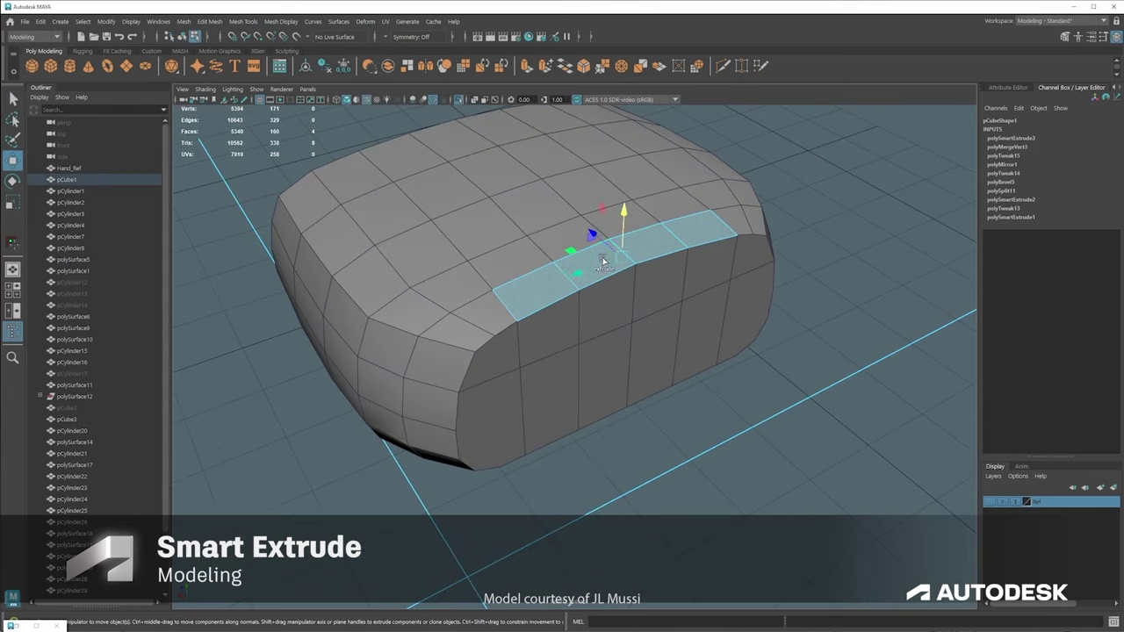
pyautogui.keyDown('shift'); pyautogui.moveTo(604, 260); pyautogui.dragTo(603, 312, button='right'); pyautogui.keyUp('shift')
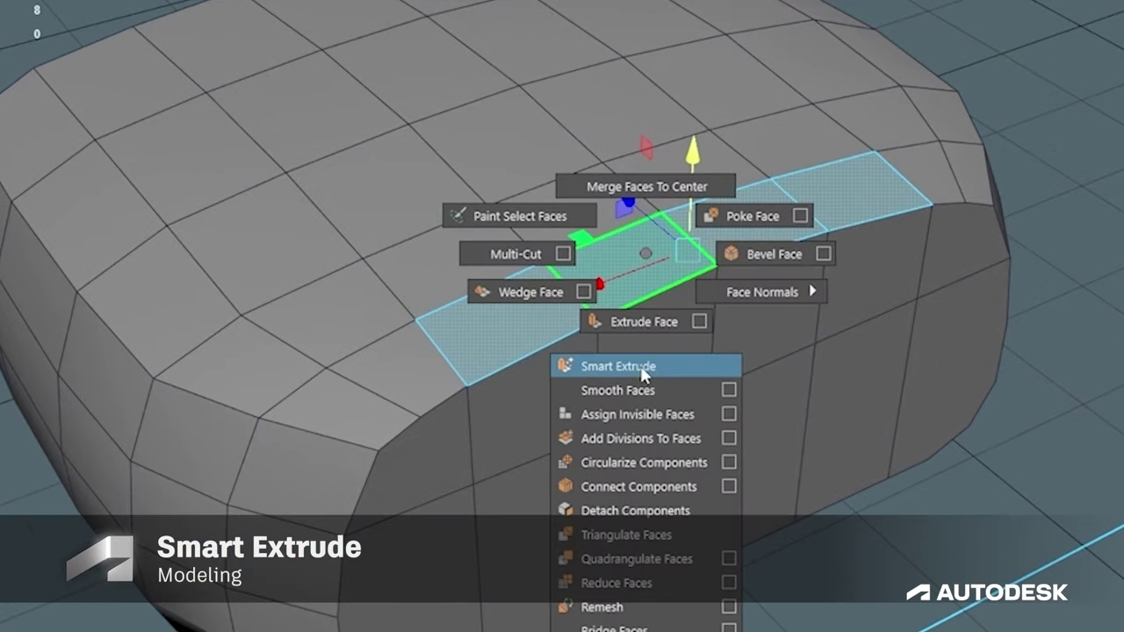
pyautogui.keyDown('shift'); pyautogui.moveTo(644, 373); pyautogui.dragTo(644, 374, button='right'); pyautogui.keyUp('shift')
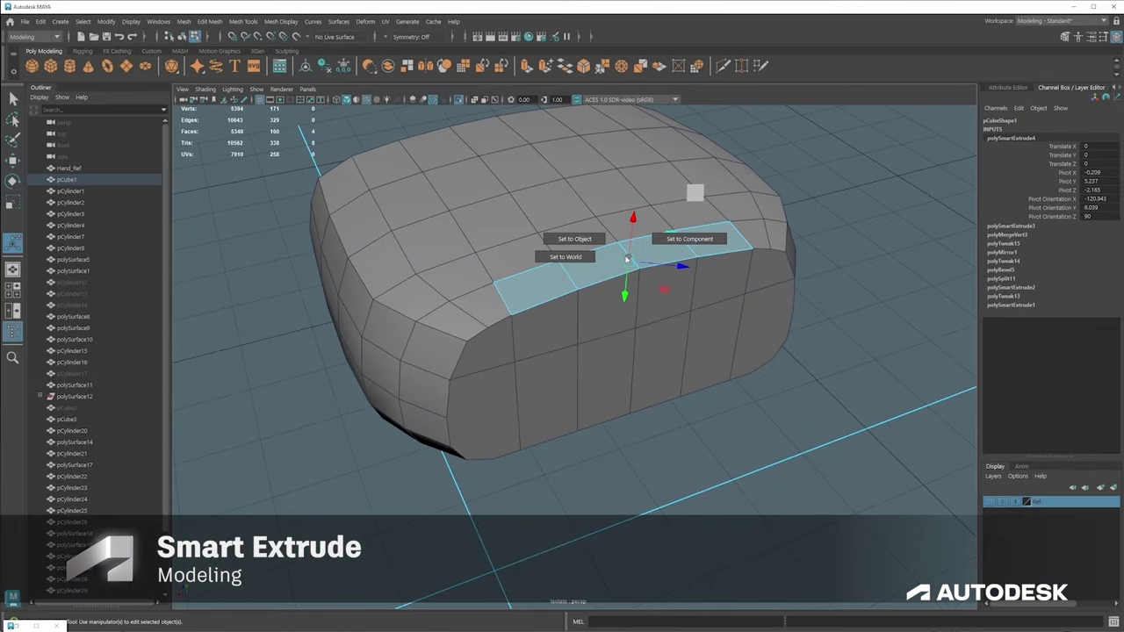
pyautogui.moveTo(636, 224); pyautogui.dragTo(689, 406)
pyautogui.moveTo(702, 237); pyautogui.dragTo(764, 180, button='right')
pyautogui.click(769, 178)
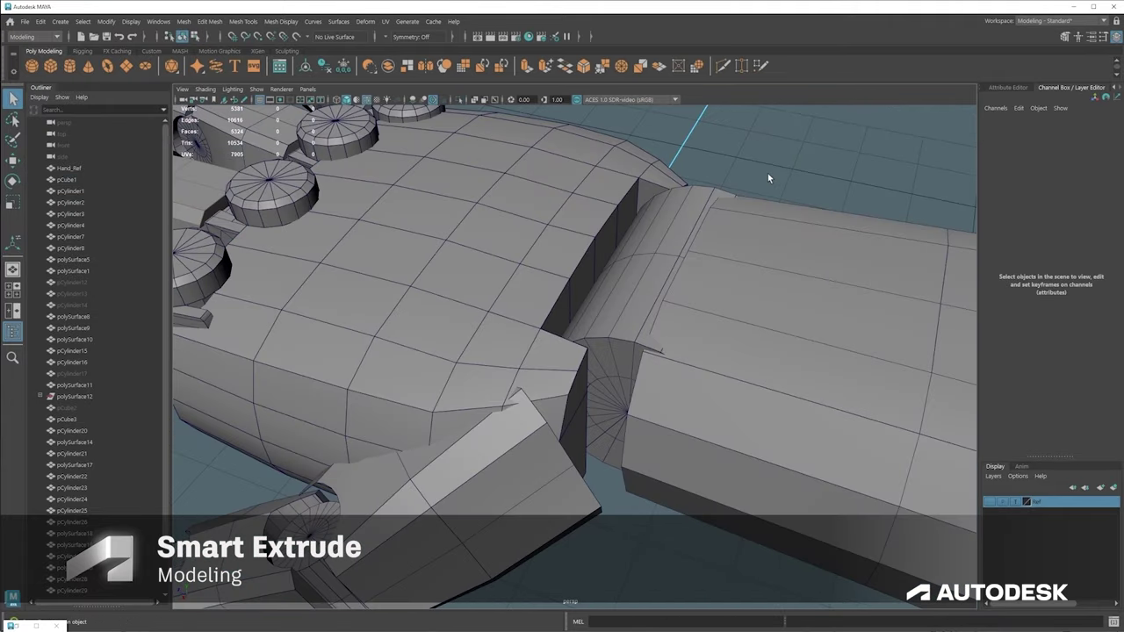
pyautogui.keyDown('alt'); pyautogui.moveTo(767, 173); pyautogui.dragTo(755, 297); pyautogui.keyUp('alt')
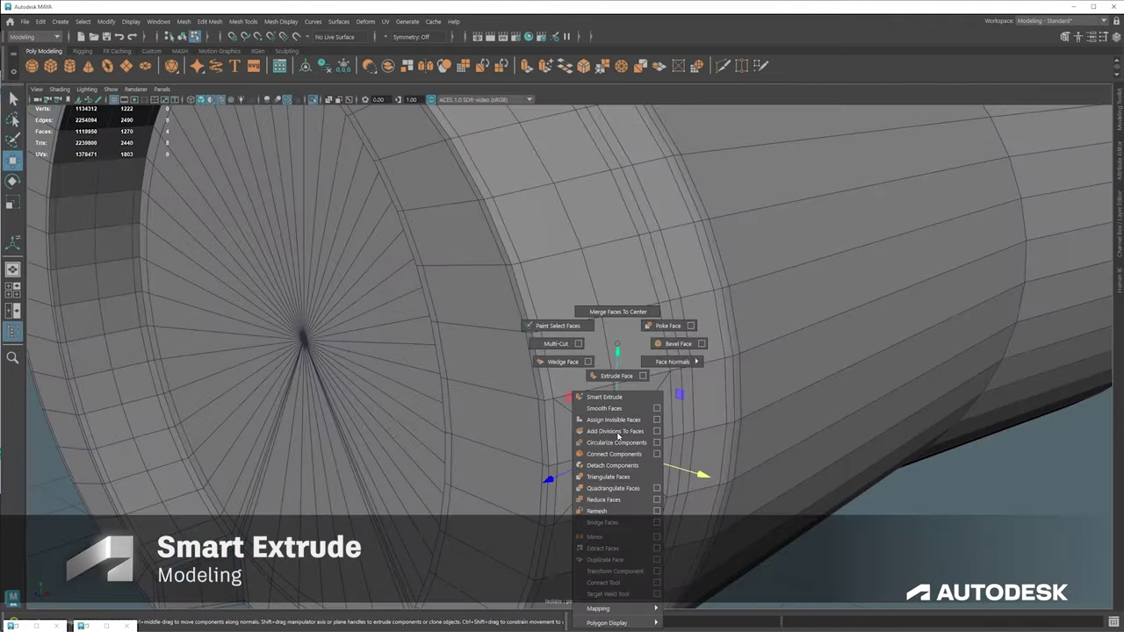
# Step: Smart Extrude the selected octagonal faces inward through the cylinder's rim to cut a hole
pyautogui.click(618, 396)
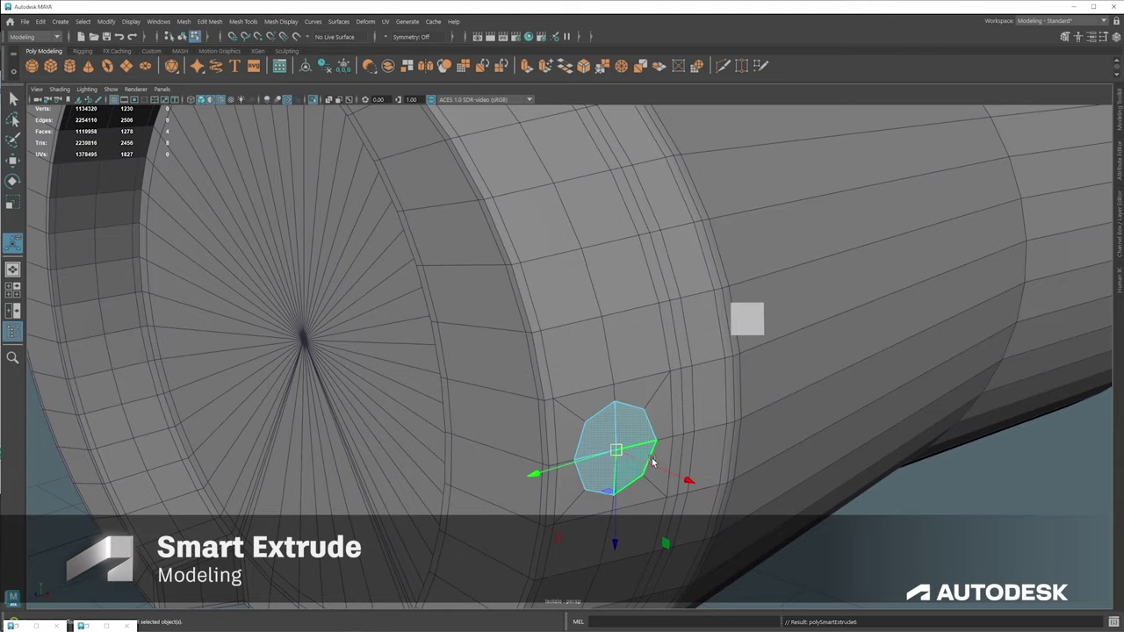
pyautogui.keyDown('alt'); pyautogui.moveTo(618, 396); pyautogui.dragTo(650, 378); pyautogui.keyUp('alt')
pyautogui.keyDown('alt'); pyautogui.moveTo(650, 378); pyautogui.dragTo(736, 382, button='right'); pyautogui.keyUp('alt')
pyautogui.keyDown('shift'); pyautogui.moveTo(736, 381); pyautogui.dragTo(810, 365, button='right'); pyautogui.keyUp('shift')
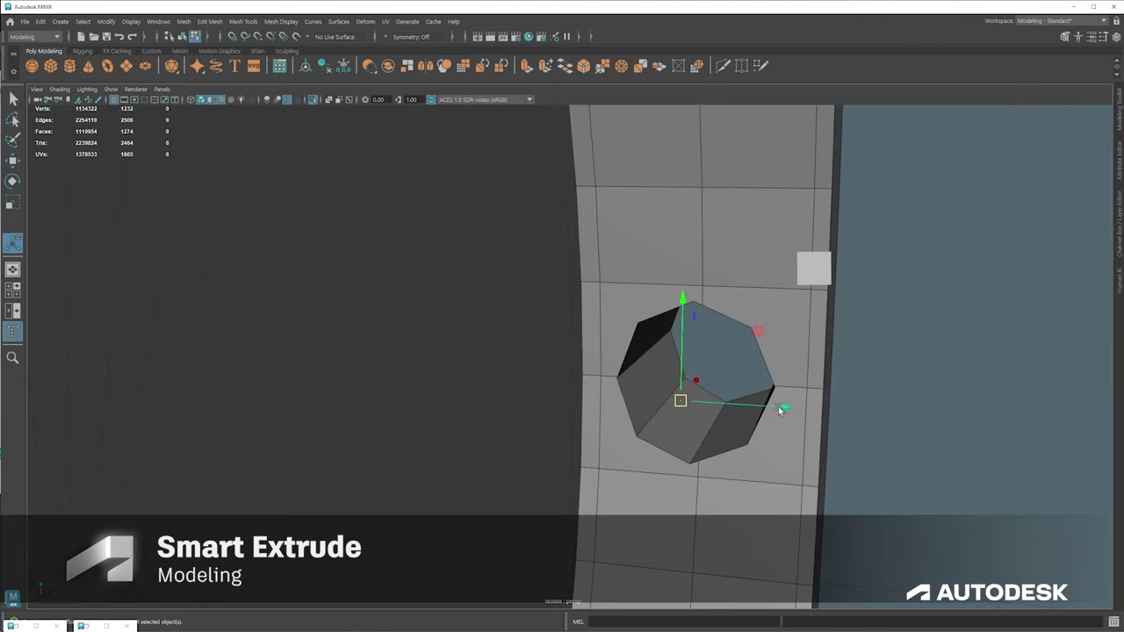
pyautogui.keyDown('alt'); pyautogui.moveTo(788, 410); pyautogui.dragTo(840, 388); pyautogui.keyUp('alt')
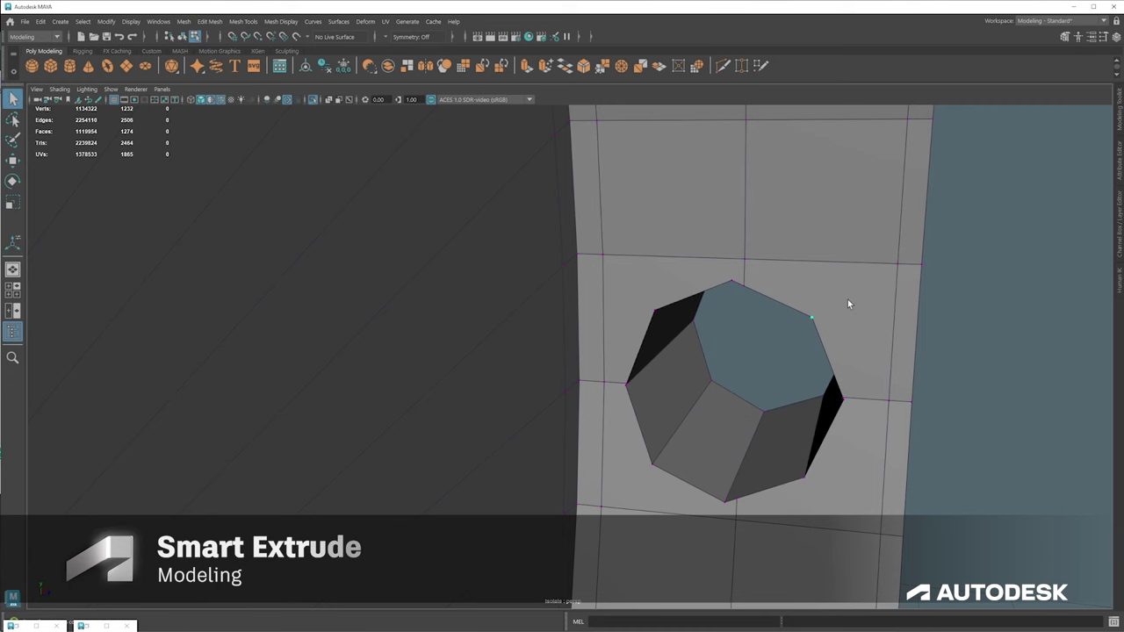
pyautogui.press('t')
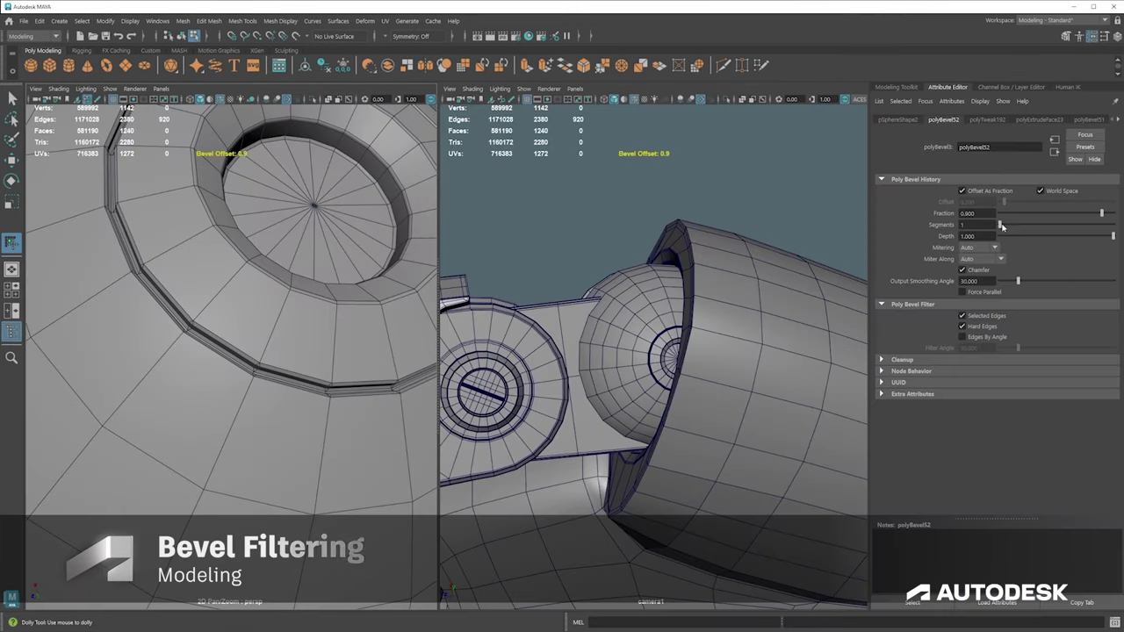
# Step: Set the bevel to 2 segments and enable its Edges By Angle filter
pyautogui.moveTo(1006, 227); pyautogui.dragTo(1010, 227)
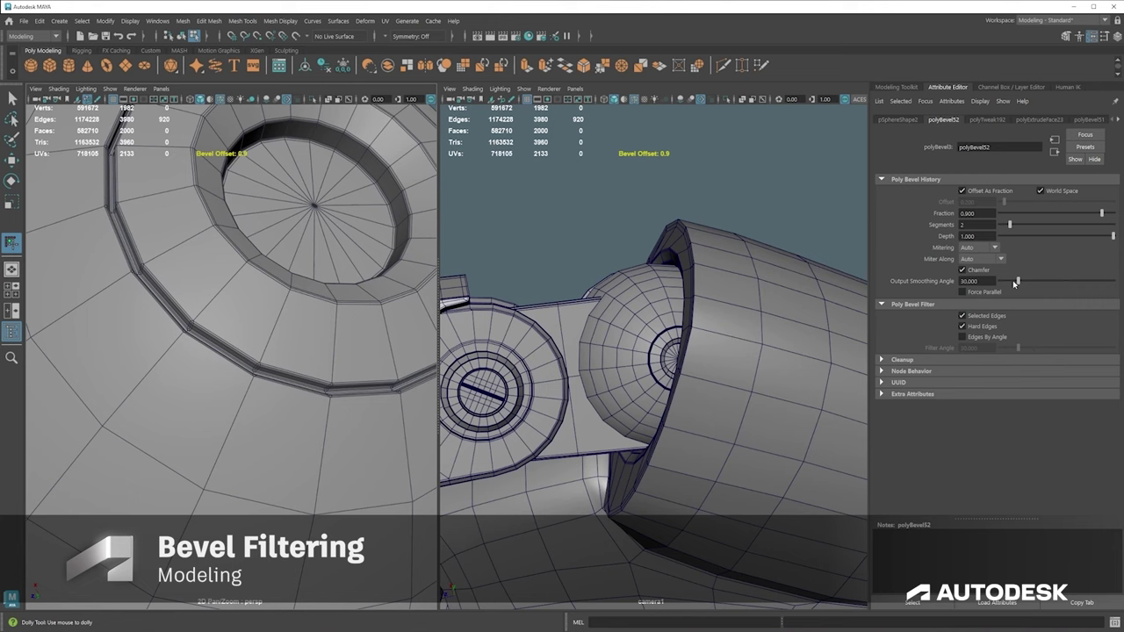
pyautogui.click(962, 338)
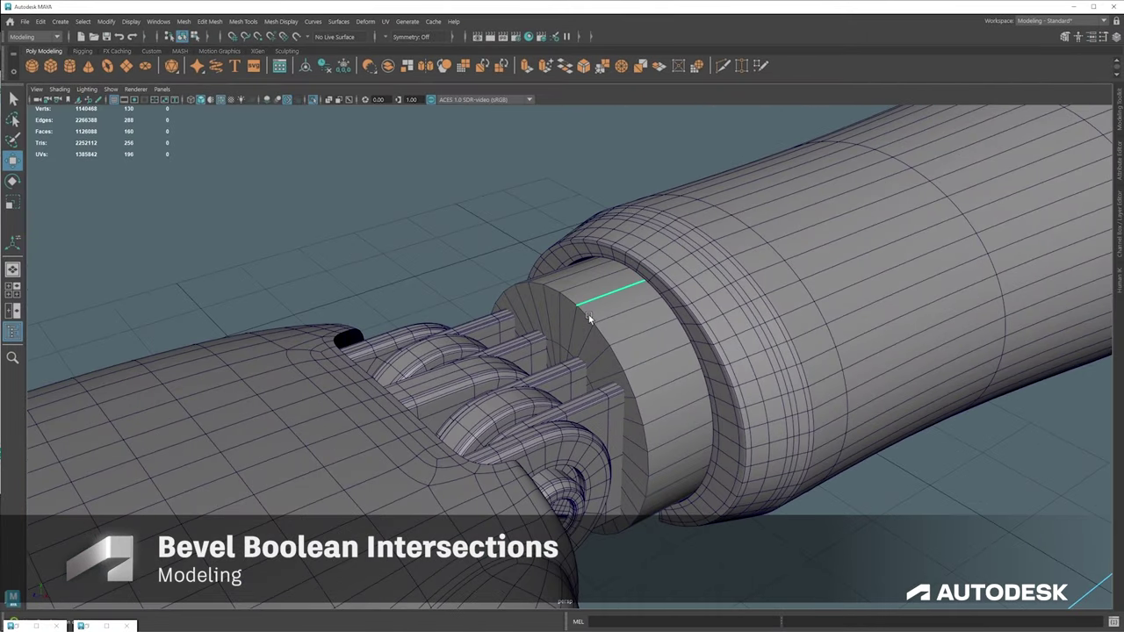
# Step: Bevel the edge loop at the end of the wrist cylinder with a fraction of 0.174 and toggle its Selected Edges filter
pyautogui.doubleClick(590, 318)
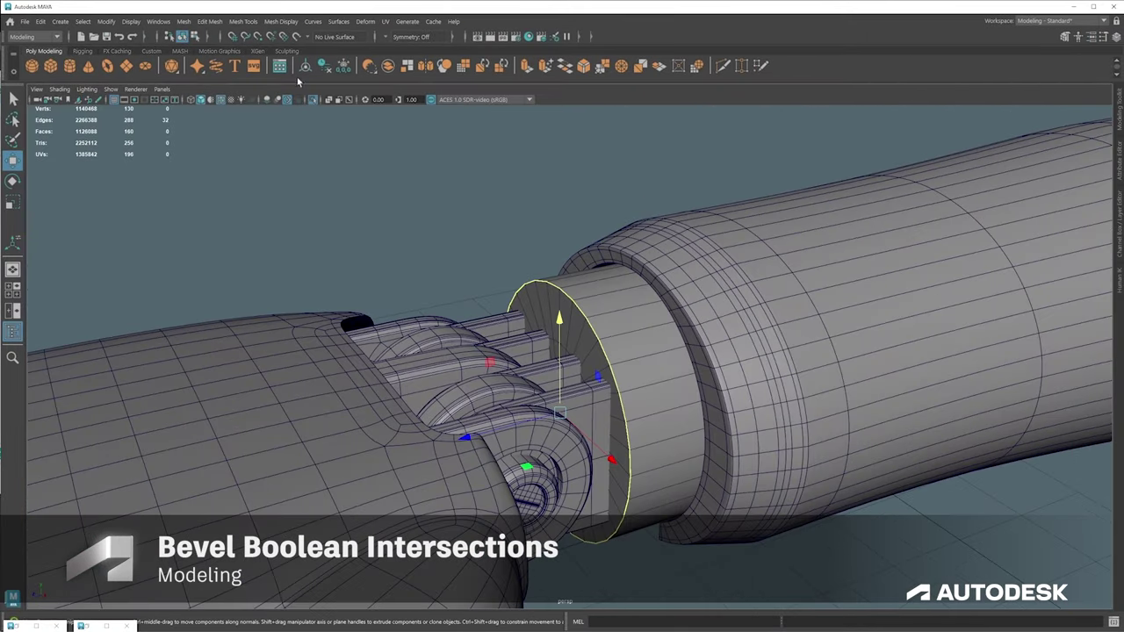
pyautogui.click(184, 21)
pyautogui.click(229, 66)
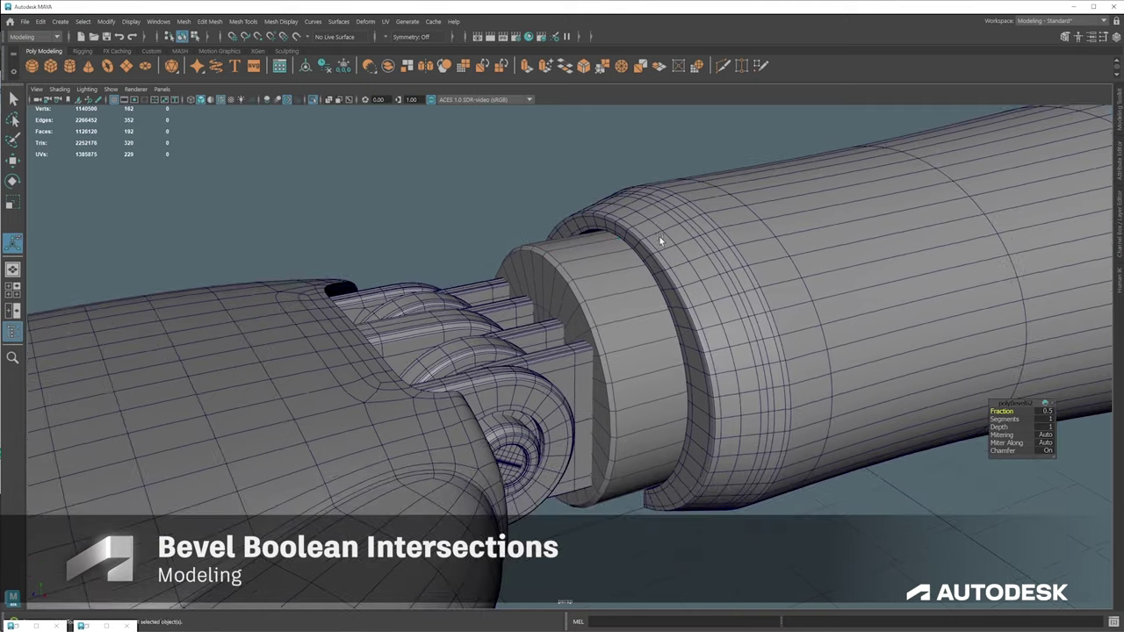
pyautogui.hotkey('ctrl', 'a')
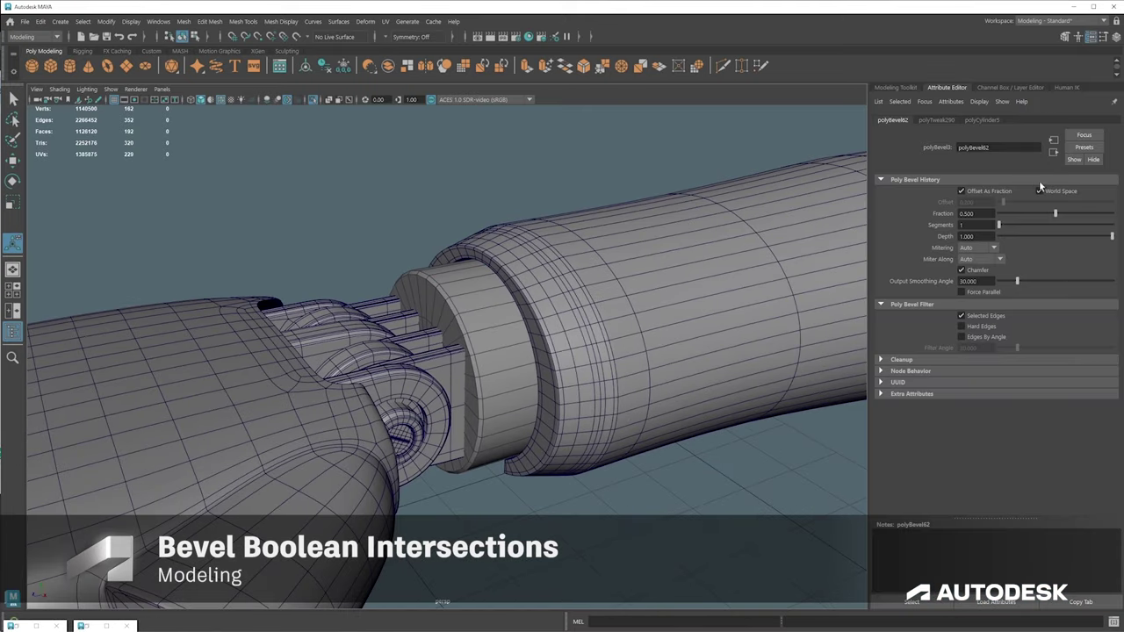
pyautogui.moveTo(1055, 214); pyautogui.dragTo(1019, 216)
pyautogui.scroll(3, 457, 276)
pyautogui.keyDown('alt'); pyautogui.moveTo(457, 276); pyautogui.dragTo(547, 255); pyautogui.keyUp('alt')
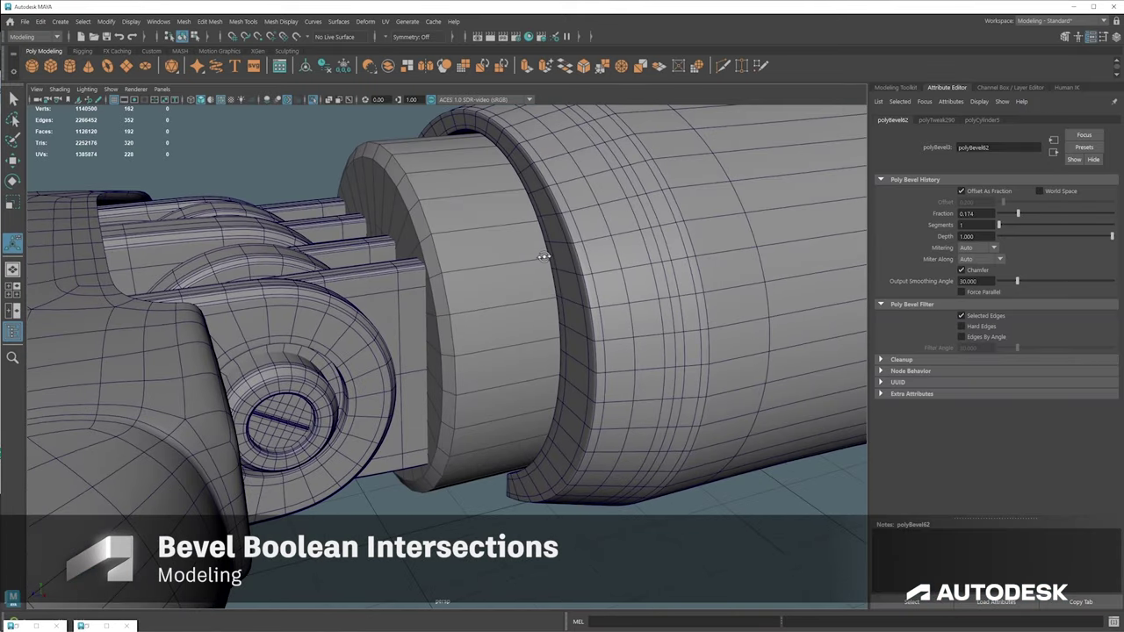
pyautogui.click(963, 316)
pyautogui.click(964, 315)
# Step: Select two edge loops around the wrist cylinder and bevel them together
pyautogui.keyDown('alt'); pyautogui.moveTo(457, 233); pyautogui.dragTo(388, 188); pyautogui.keyUp('alt')
pyautogui.press('q')
pyautogui.doubleClick(428, 230)
pyautogui.keyDown('shift'); pyautogui.doubleClick(415, 222); pyautogui.keyUp('shift')
pyautogui.click(204, 22)
pyautogui.click(219, 55)
pyautogui.keyDown('alt'); pyautogui.moveTo(475, 225); pyautogui.dragTo(654, 299); pyautogui.keyUp('alt')
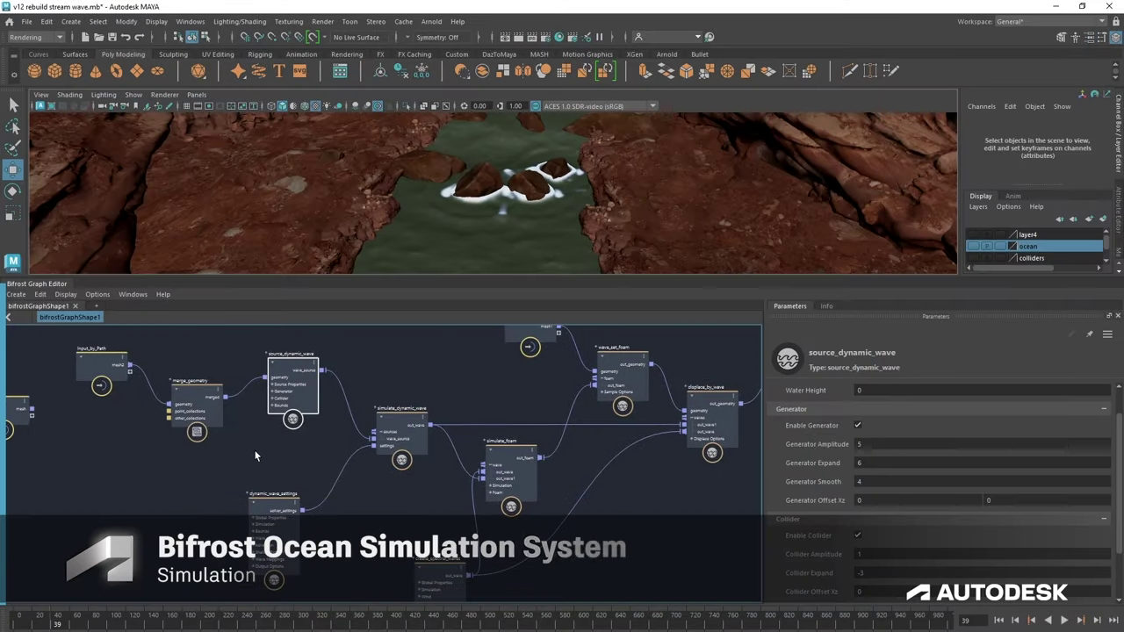
# Step: Examine the generator and collider parameters of the source_dynamic_wave node
pyautogui.moveTo(293, 373); pyautogui.dragTo(287, 378)
pyautogui.scroll(2, 810, 472)
pyautogui.scroll(-2, 811, 472)
pyautogui.scroll(2, 811, 471)
# Step: Set the Advection Drift of the dynamic_wave_settings node to 5 and 0
pyautogui.click(274, 507)
pyautogui.scroll(-4, 844, 459)
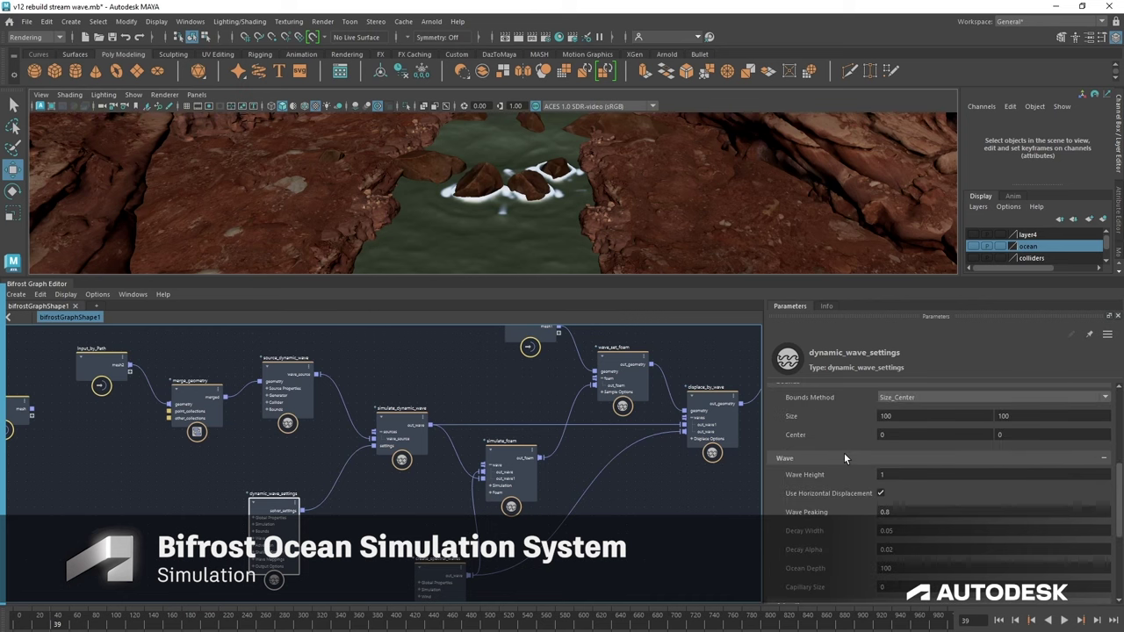
pyautogui.scroll(-3, 844, 453)
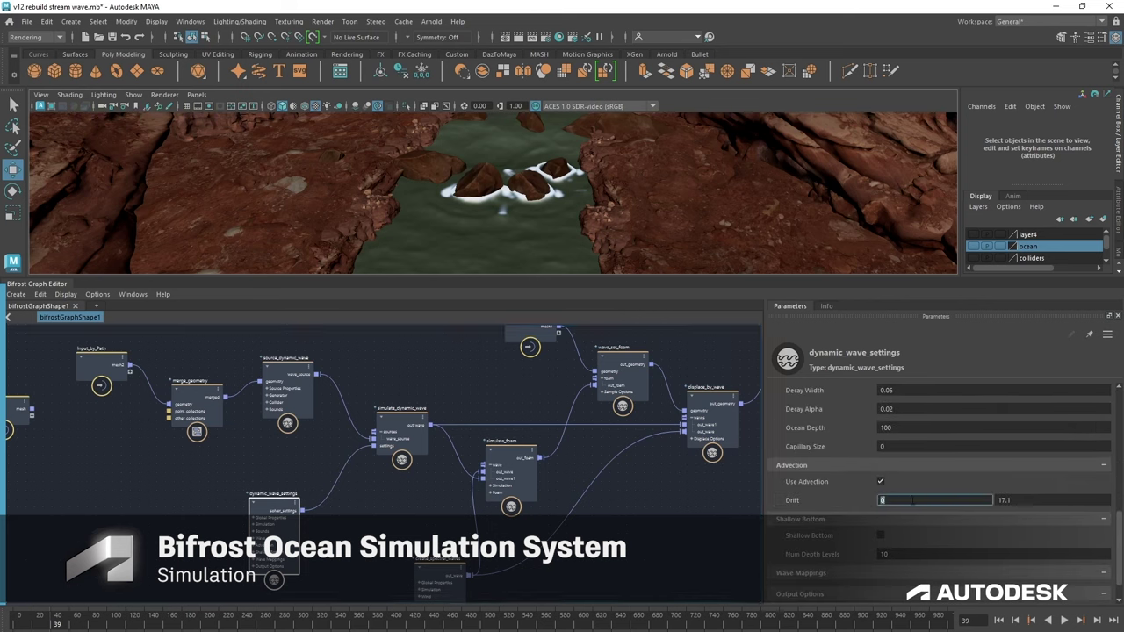
pyautogui.click(1028, 499)
pyautogui.write('5')
pyautogui.press('Return')
# Step: Play the stream simulation from the first frame and stop it
pyautogui.click(998, 621)
pyautogui.click(1064, 620)
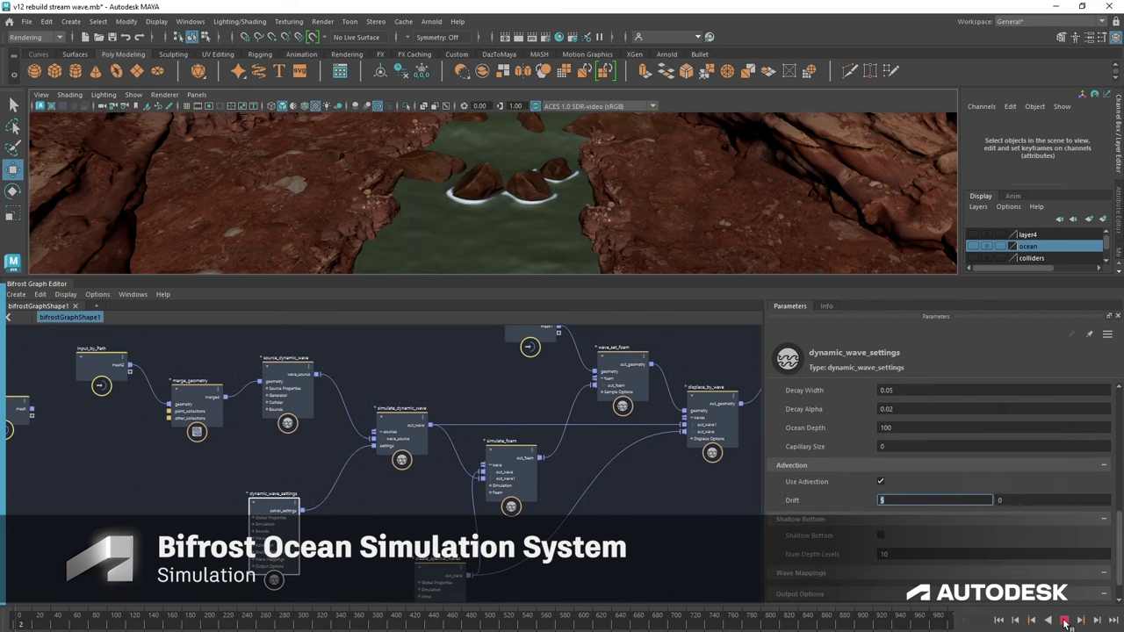
pyautogui.click(1065, 620)
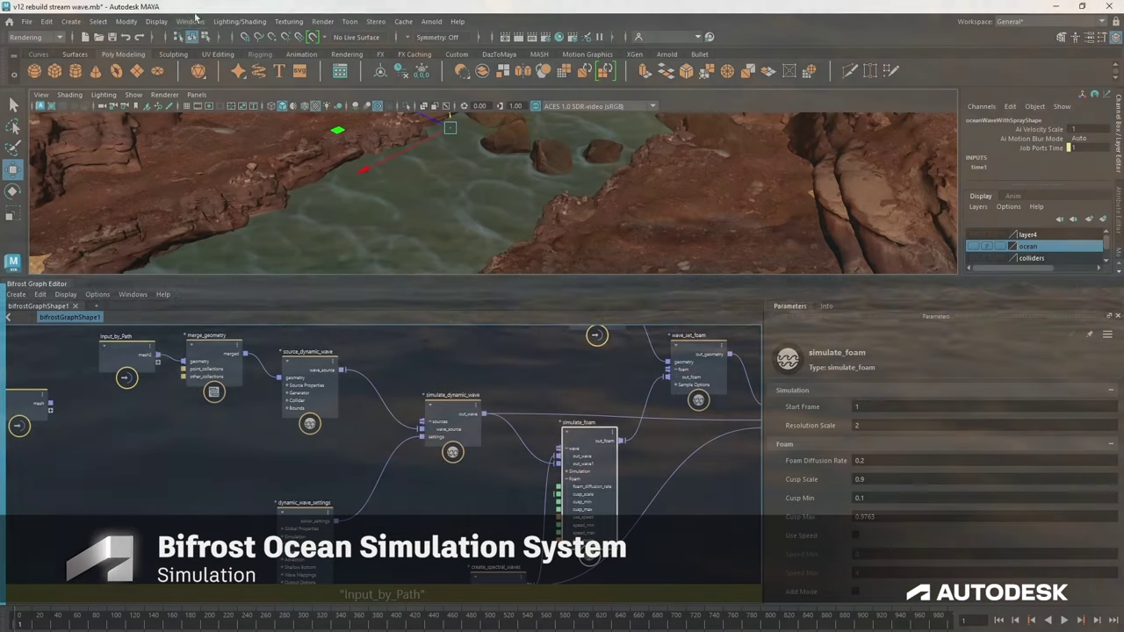
# Step: Import the ocean_wave_with_spray example from the BOSS category of the Bifrost Browser
pyautogui.click(189, 22)
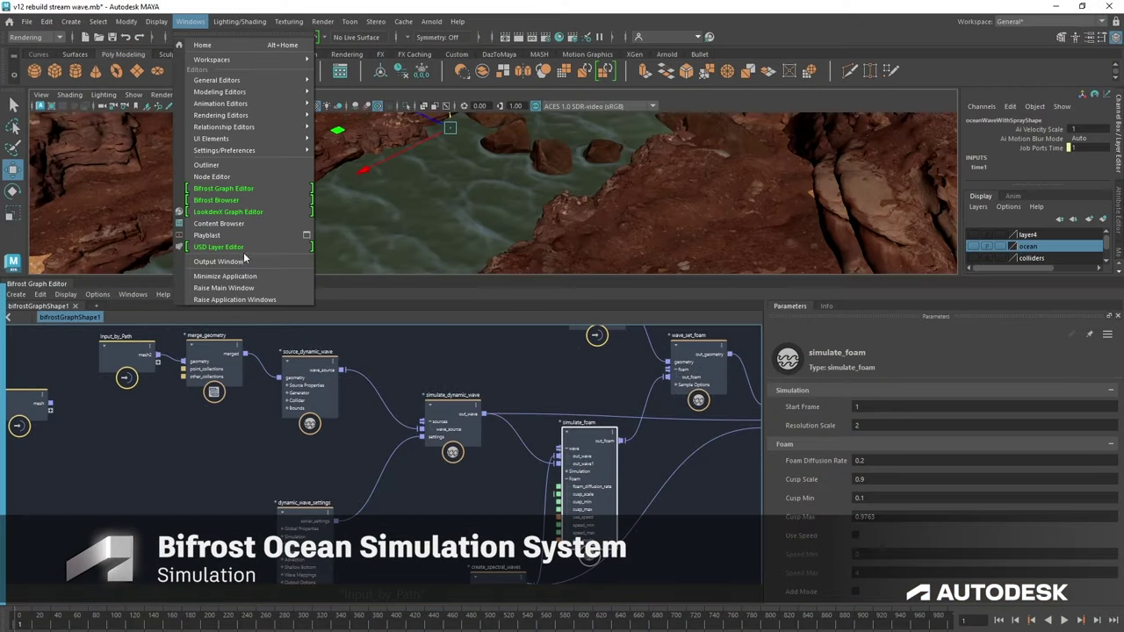
pyautogui.click(238, 200)
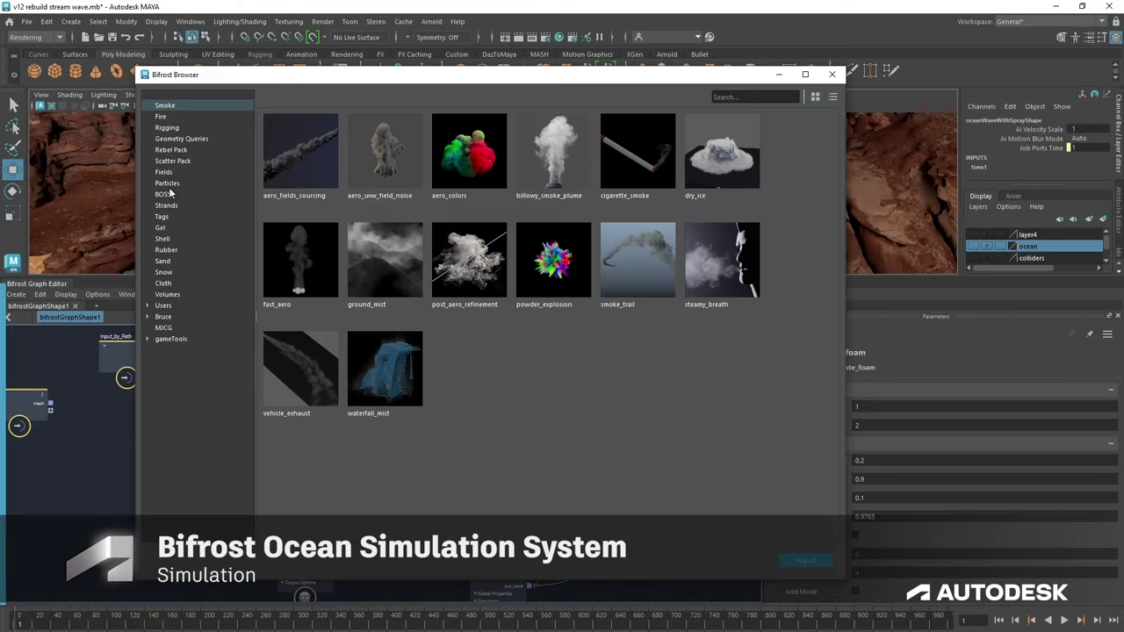
pyautogui.click(169, 195)
pyautogui.click(460, 181)
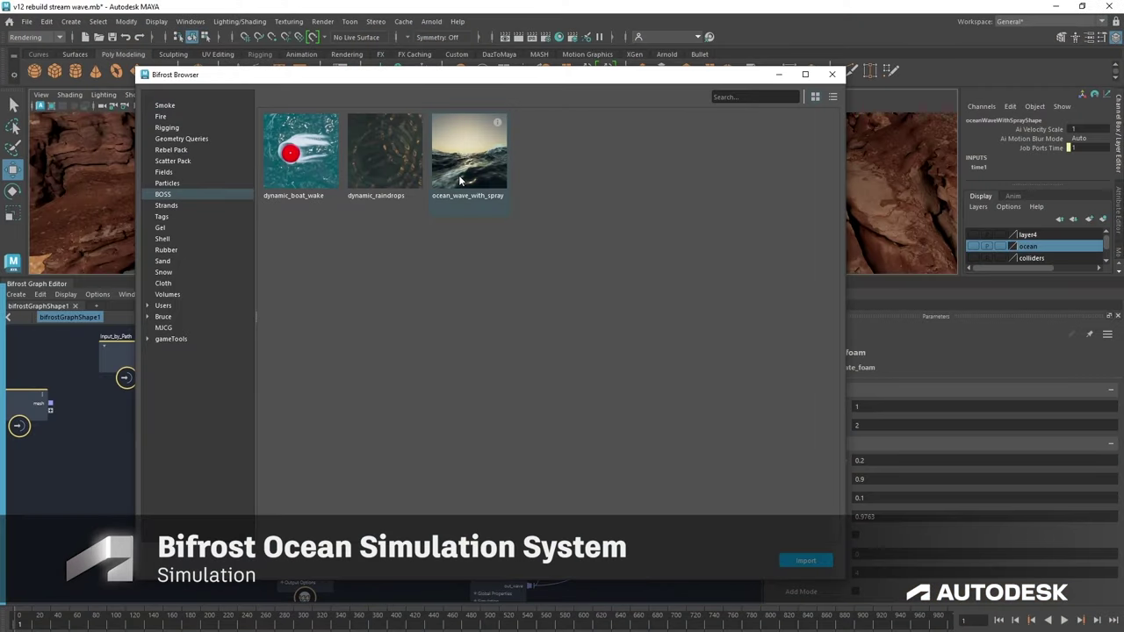
pyautogui.doubleClick(460, 180)
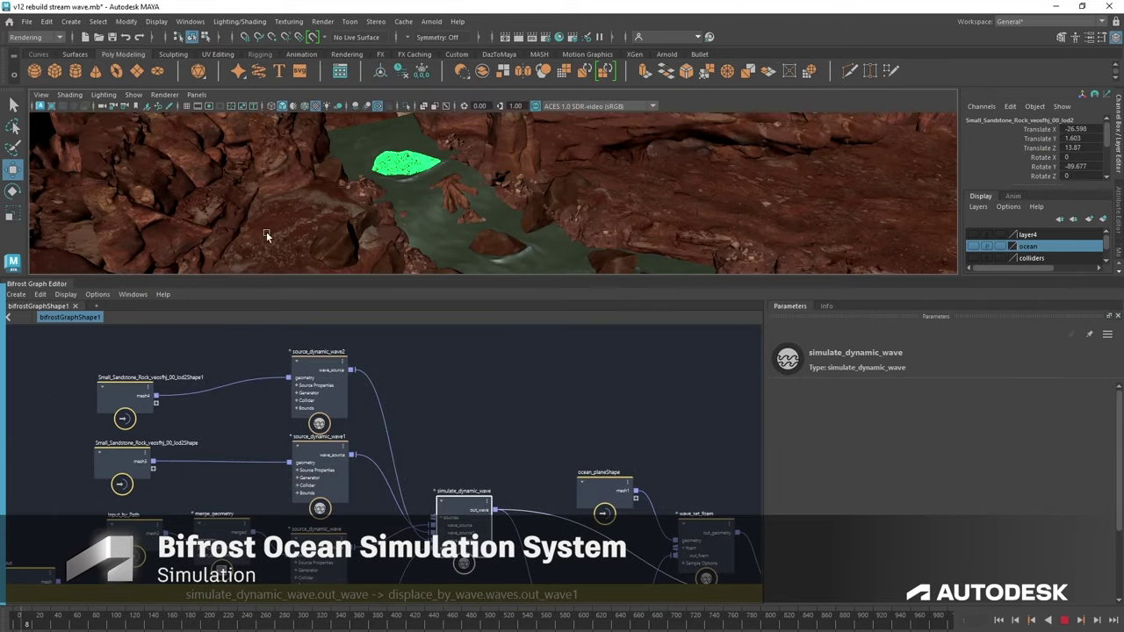
# Step: Deselect the small sandstone rock, examine the water flowing around the rocks and stop the playback
pyautogui.click(267, 236)
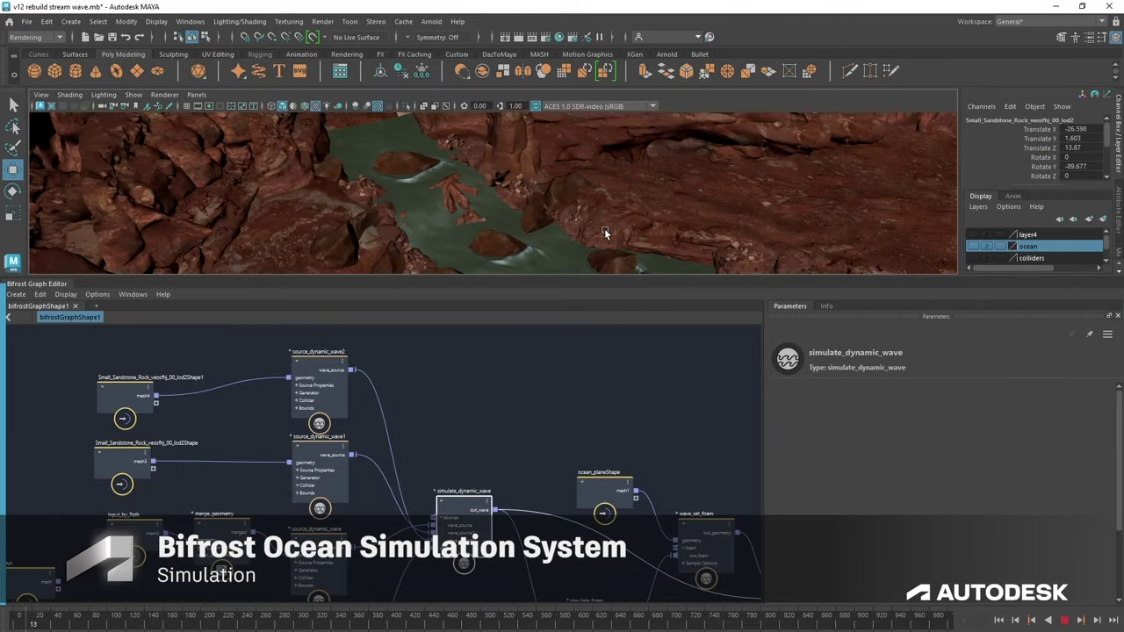
pyautogui.keyDown('alt'); pyautogui.moveTo(605, 228); pyautogui.dragTo(562, 237); pyautogui.keyUp('alt')
pyautogui.click(1065, 620)
pyautogui.keyDown('alt'); pyautogui.moveTo(491, 198); pyautogui.dragTo(587, 213); pyautogui.keyUp('alt')
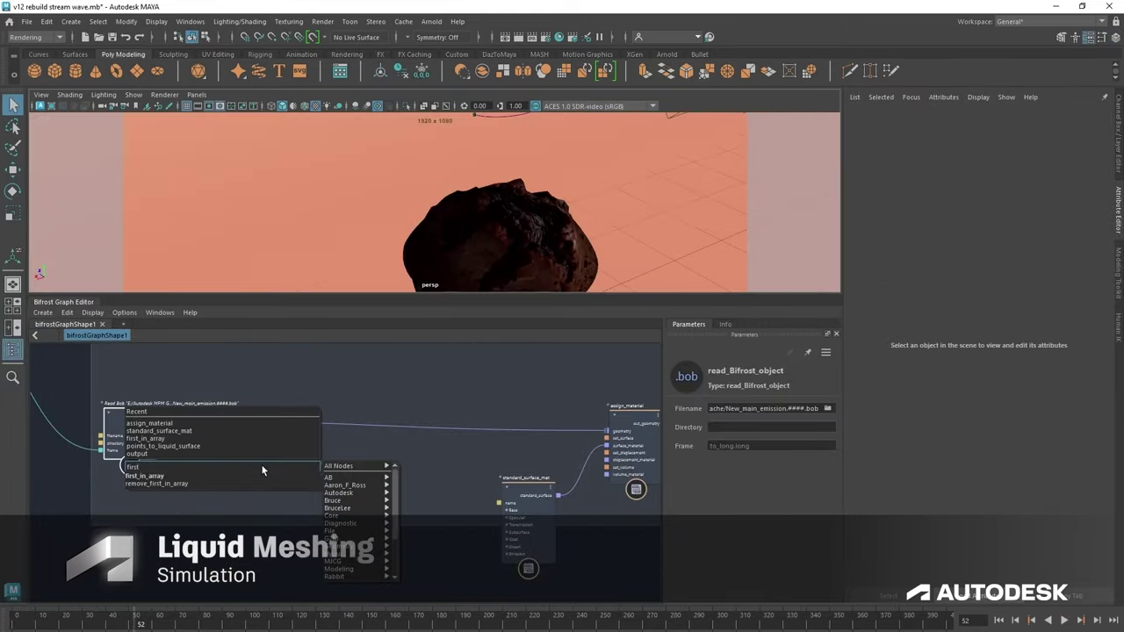
# Step: Add a first_in_array node fed by the Read Bob node, followed by a points_to_liquid_surface node
pyautogui.click(261, 463)
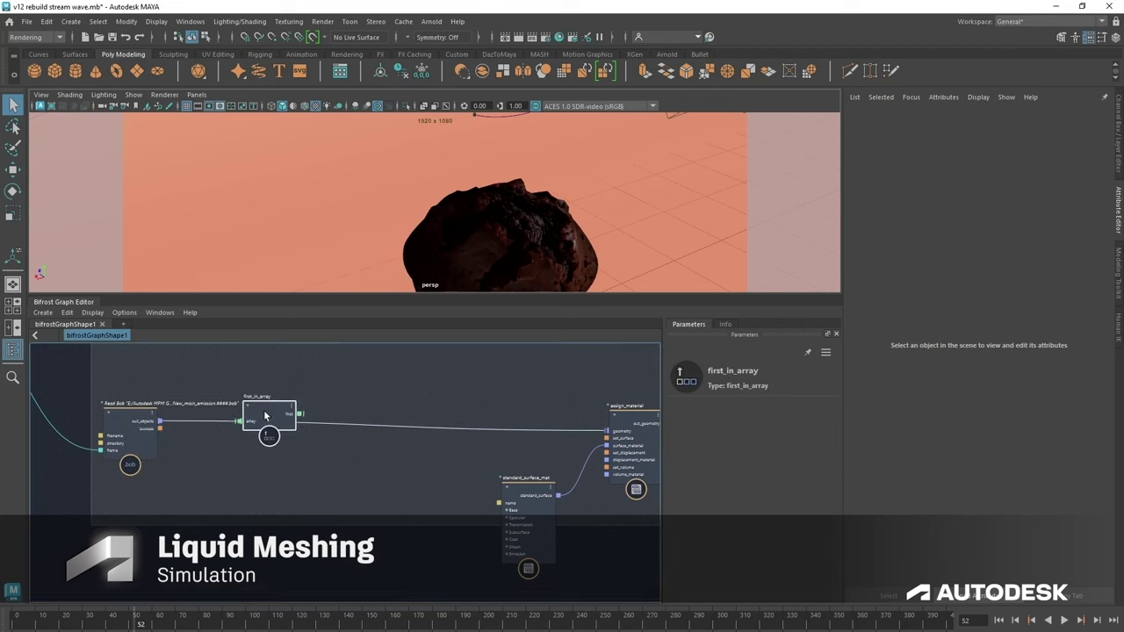
pyautogui.press('Tab')
pyautogui.press('Down')
pyautogui.press('Return')
# Step: Place points_to_liquid_surface in the chain and connect its level_set output to the geometry input of assign_material
pyautogui.moveTo(378, 476); pyautogui.dragTo(382, 412)
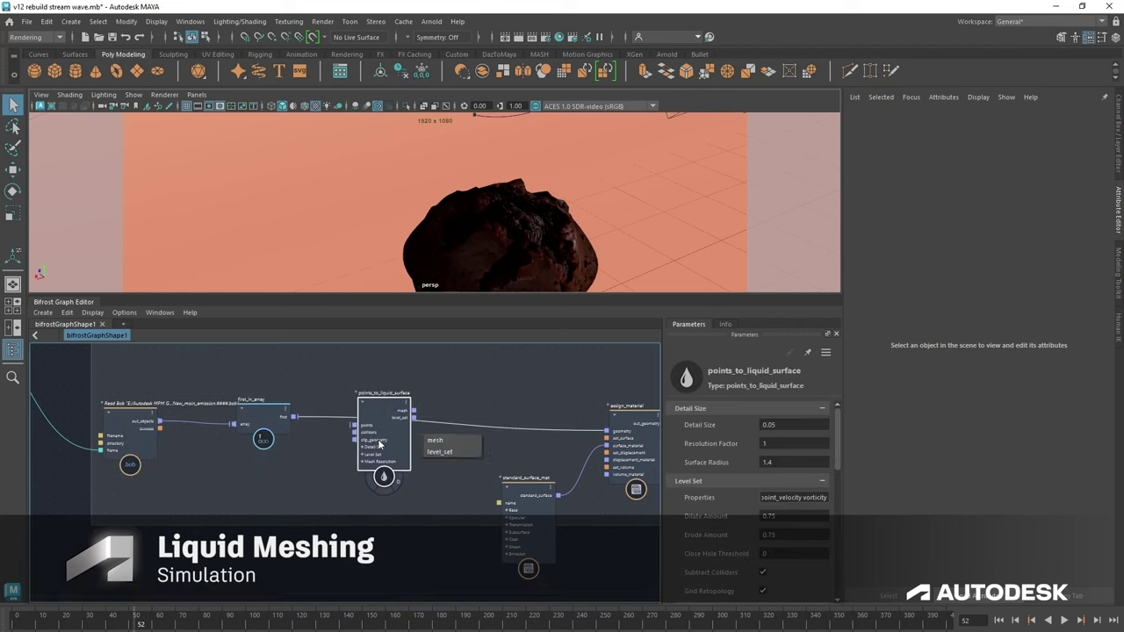
pyautogui.click(453, 452)
pyautogui.moveTo(388, 429); pyautogui.dragTo(494, 464)
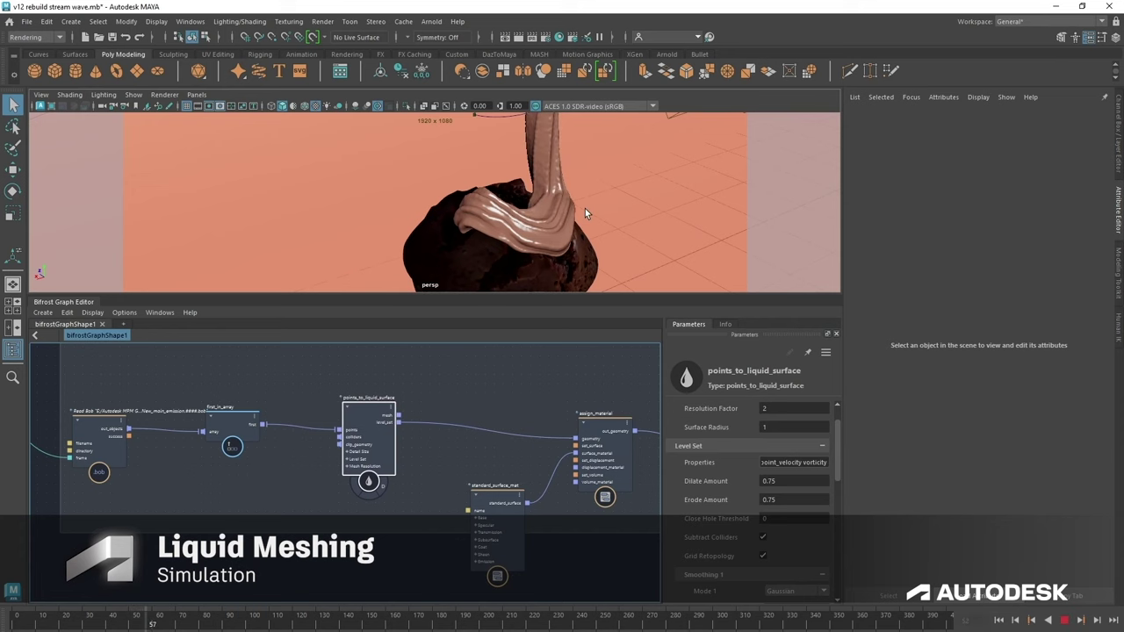
# Step: Stop the liquid playback and open a points_to_liquid_surface parameter for editing
pyautogui.click(1064, 620)
pyautogui.scroll(-4, 735, 466)
pyautogui.doubleClick(789, 507)
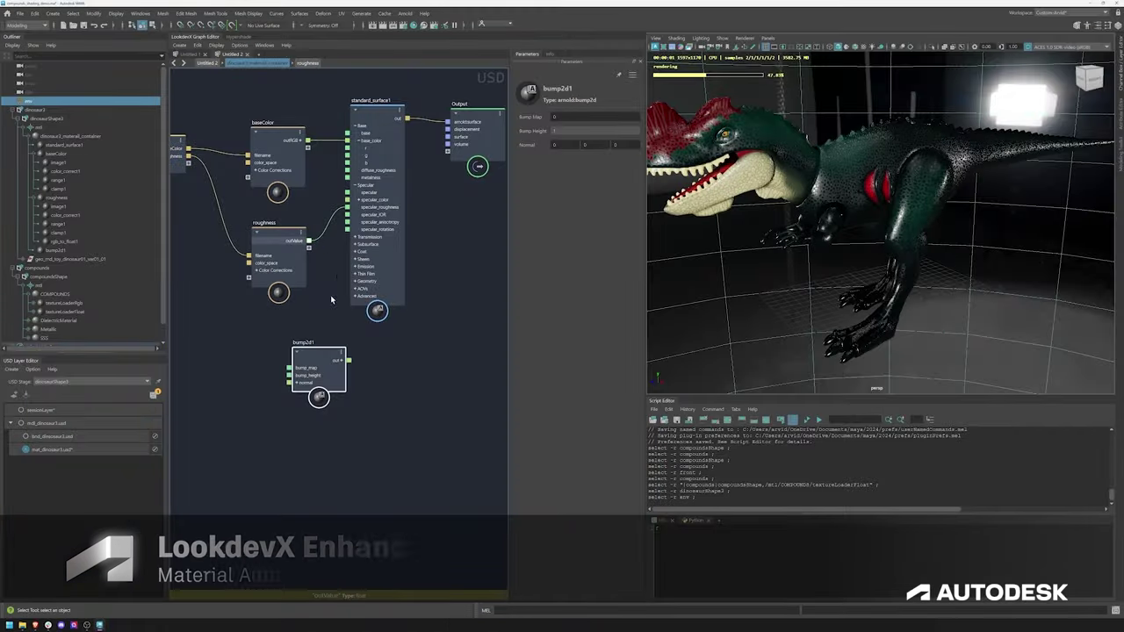
# Step: Connect the roughness outValue to bump_map on bump2d1 and the bump2d1 output to the normal input of standard_surface1
pyautogui.moveTo(331, 300); pyautogui.dragTo(290, 369)
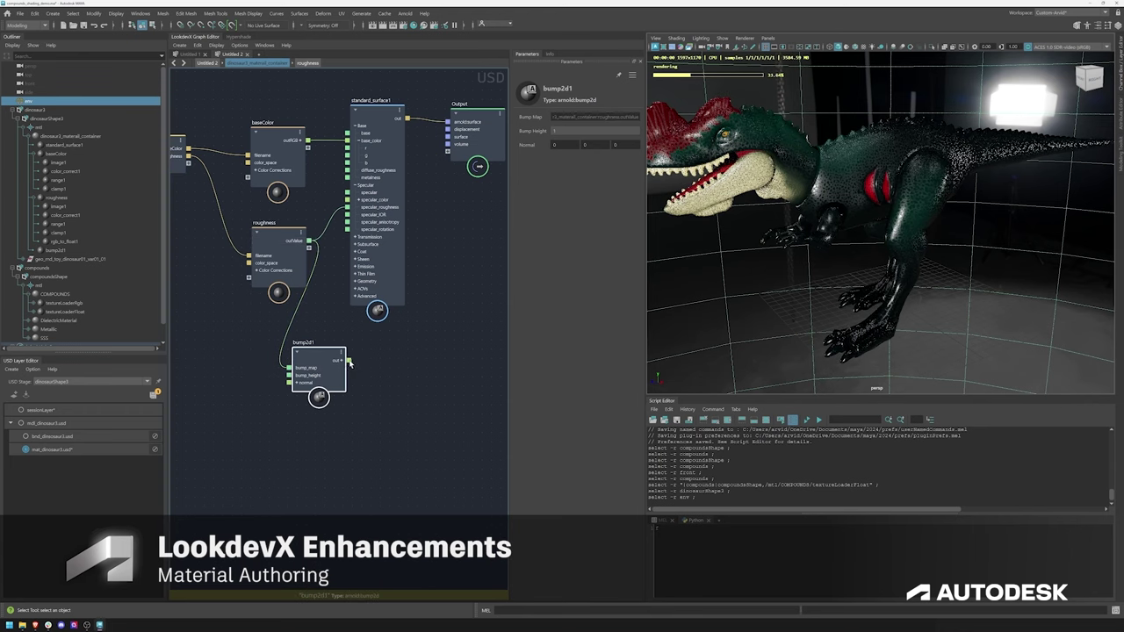
pyautogui.moveTo(350, 307); pyautogui.dragTo(349, 304)
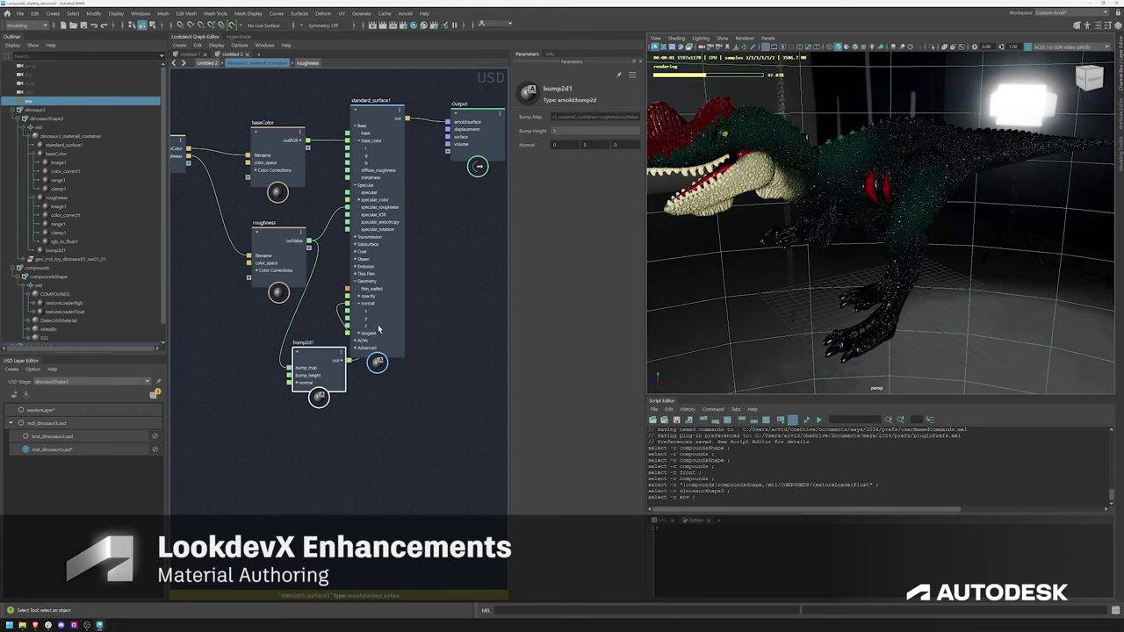
# Step: Spread out the Output, standard_surface1 and bump2d1 nodes in the material graph
pyautogui.keyDown('alt'); pyautogui.moveTo(446, 212); pyautogui.dragTo(398, 207, button='middle'); pyautogui.keyUp('alt')
pyautogui.moveTo(418, 106); pyautogui.dragTo(466, 100)
pyautogui.moveTo(341, 106); pyautogui.dragTo(413, 102)
pyautogui.moveTo(274, 347); pyautogui.dragTo(364, 291)
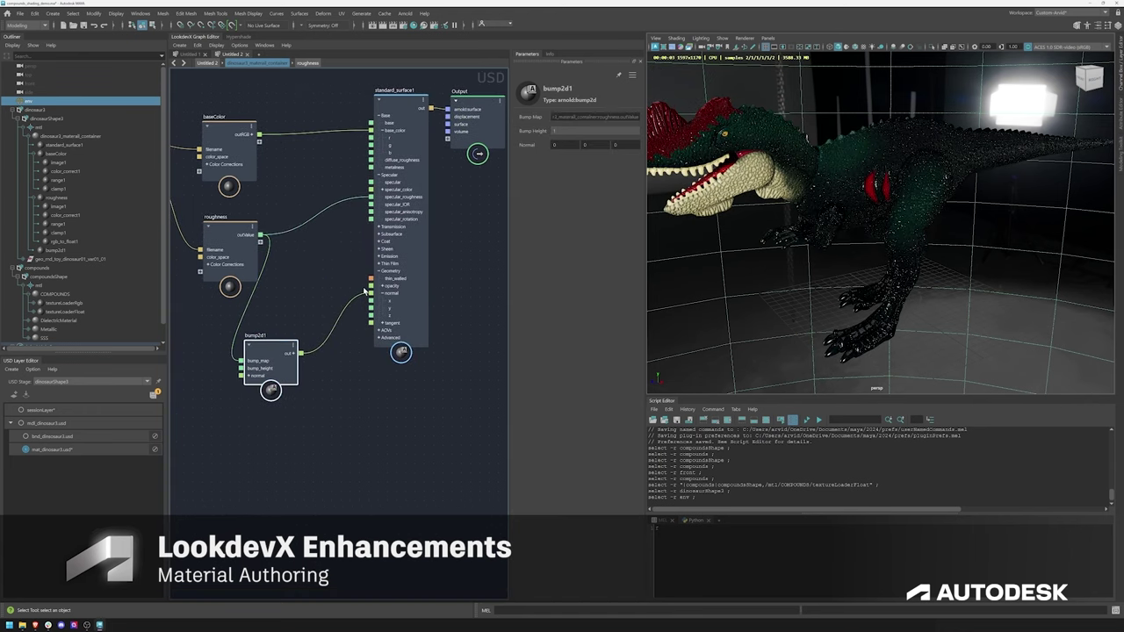
# Step: Set the Bump Height of bump2d1 to 0.05 and inspect the dinosaur's skin in the render
pyautogui.keyDown('ctrl'); pyautogui.moveTo(561, 131); pyautogui.dragTo(566, 131); pyautogui.keyUp('ctrl')
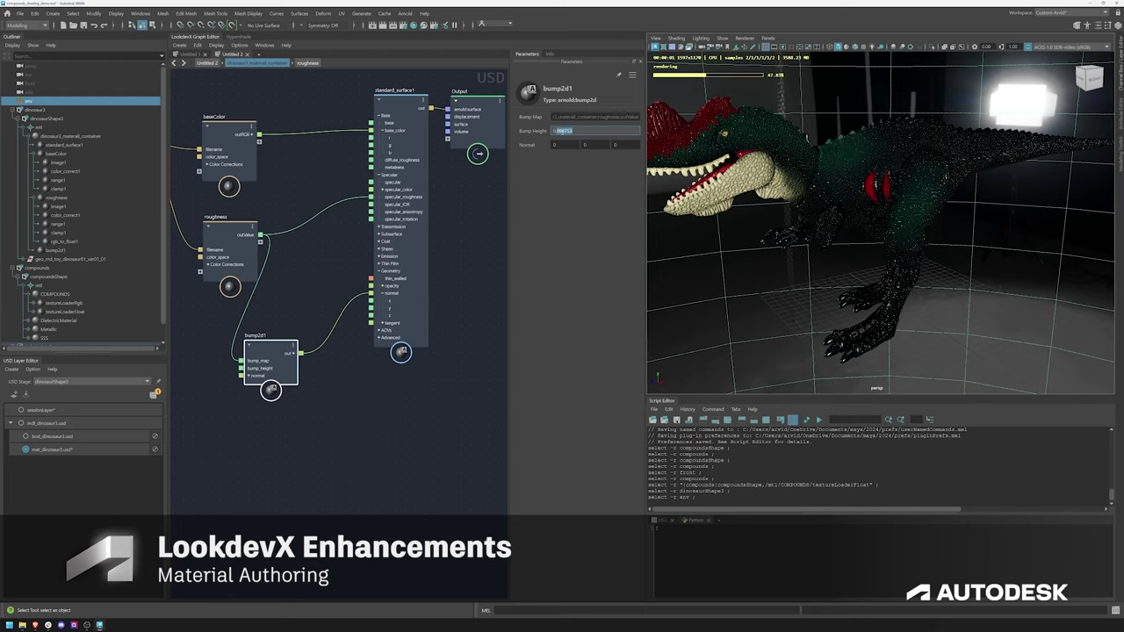
pyautogui.write('0.05')
pyautogui.press('Return')
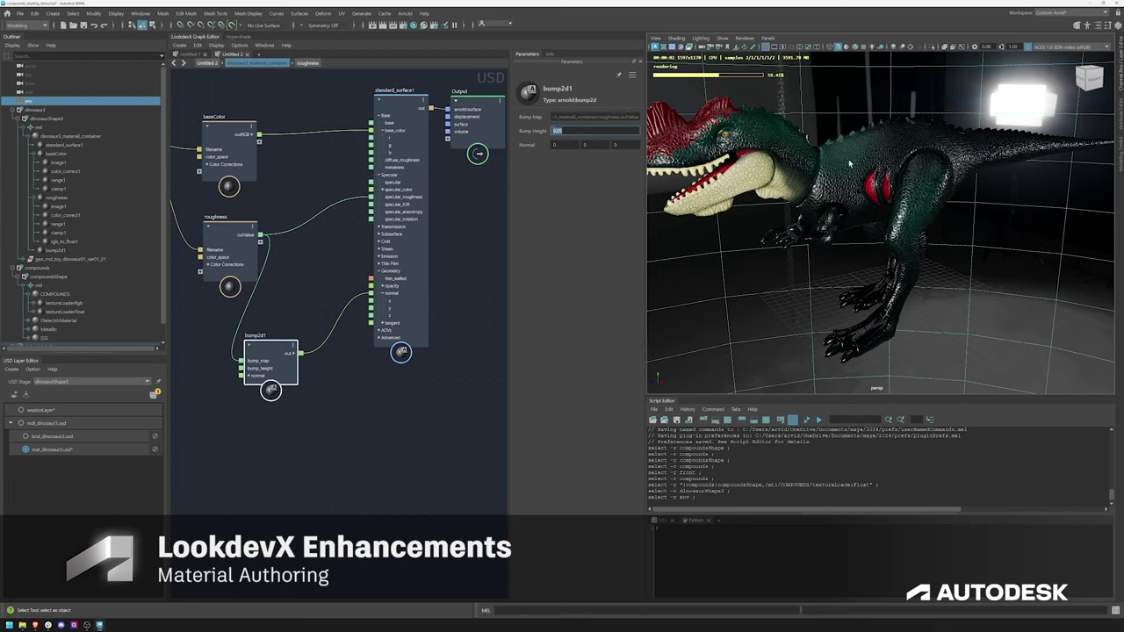
pyautogui.keyDown('alt'); pyautogui.moveTo(865, 115); pyautogui.dragTo(802, 134); pyautogui.keyUp('alt')
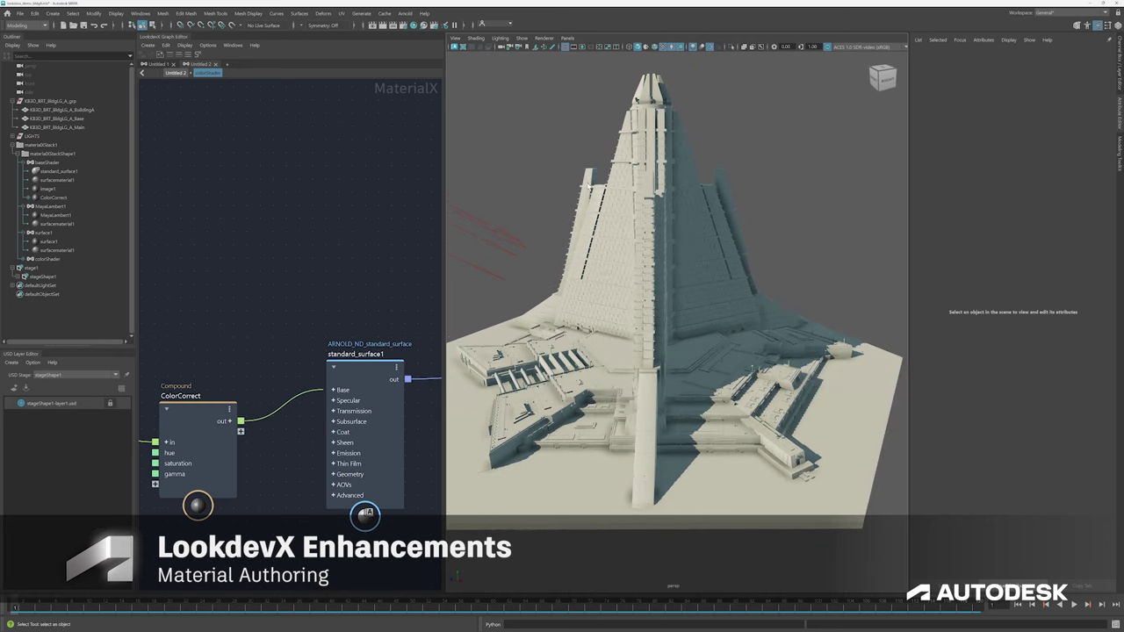
# Step: Assign the existing MaterialX baseShader surface material to the KB3D_BRT_BldgLG_A_BuildingA tower
pyautogui.click(593, 181)
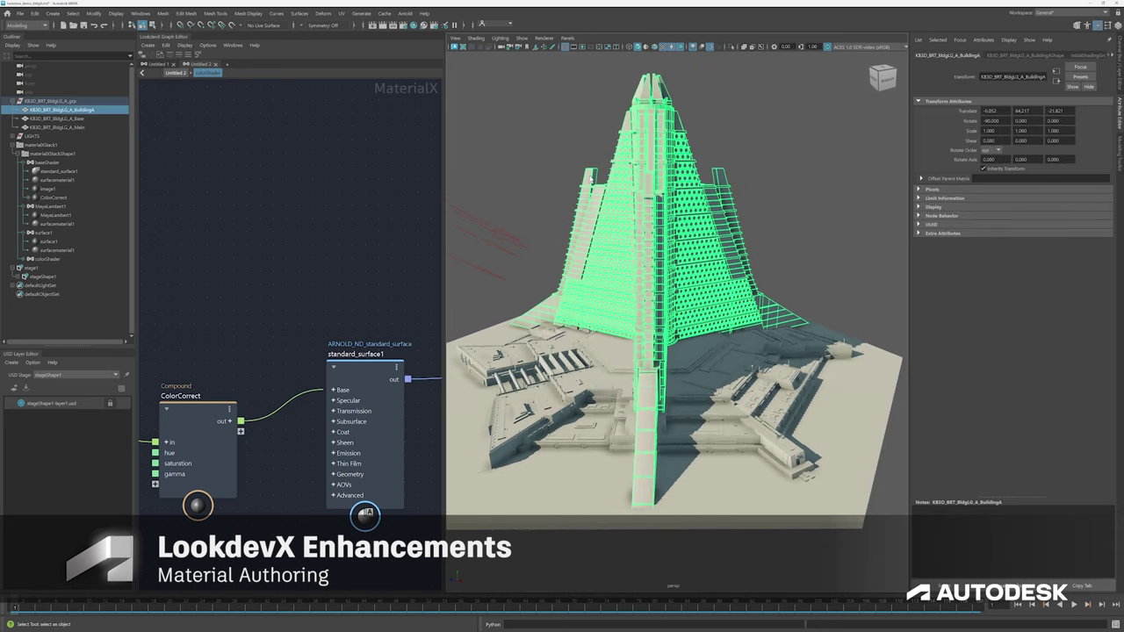
pyautogui.rightClick(592, 181)
pyautogui.moveTo(630, 425)
pyautogui.click(761, 426)
pyautogui.click(817, 251)
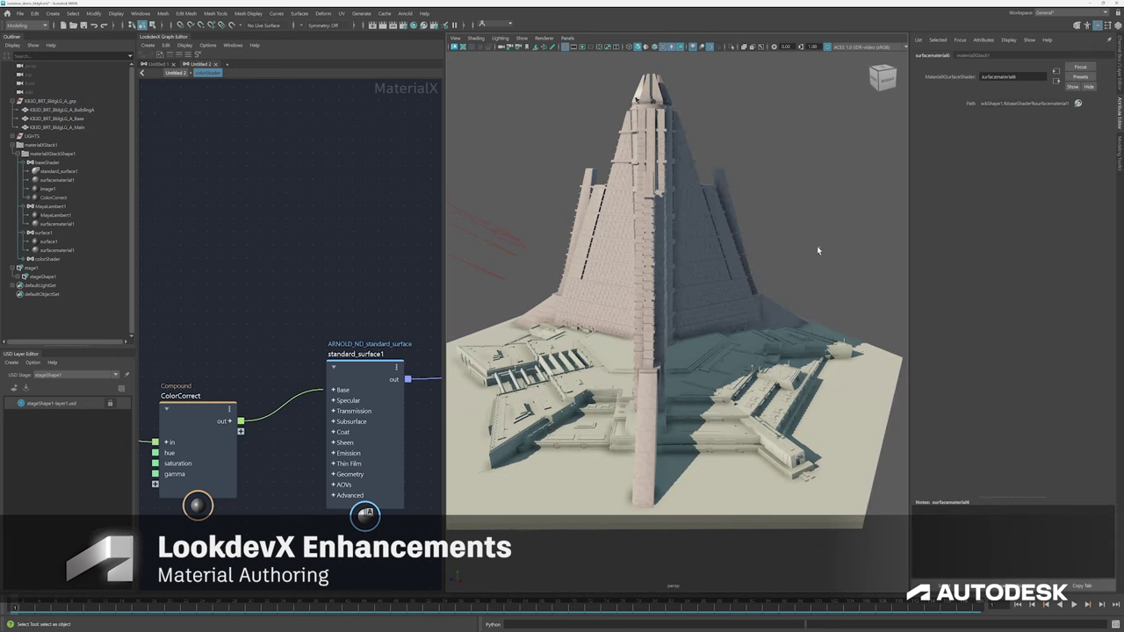
# Step: Assign an existing MaterialX material to KB3D_BRT_BldgLG_A_Base and KB3D_BRT_BldgLG_A_Main together
pyautogui.keyDown('alt'); pyautogui.moveTo(818, 251); pyautogui.dragTo(703, 250); pyautogui.keyUp('alt')
pyautogui.keyDown('alt'); pyautogui.moveTo(702, 351); pyautogui.dragTo(676, 237, button='middle'); pyautogui.keyUp('alt')
pyautogui.scroll(3, 677, 263)
pyautogui.click(631, 443)
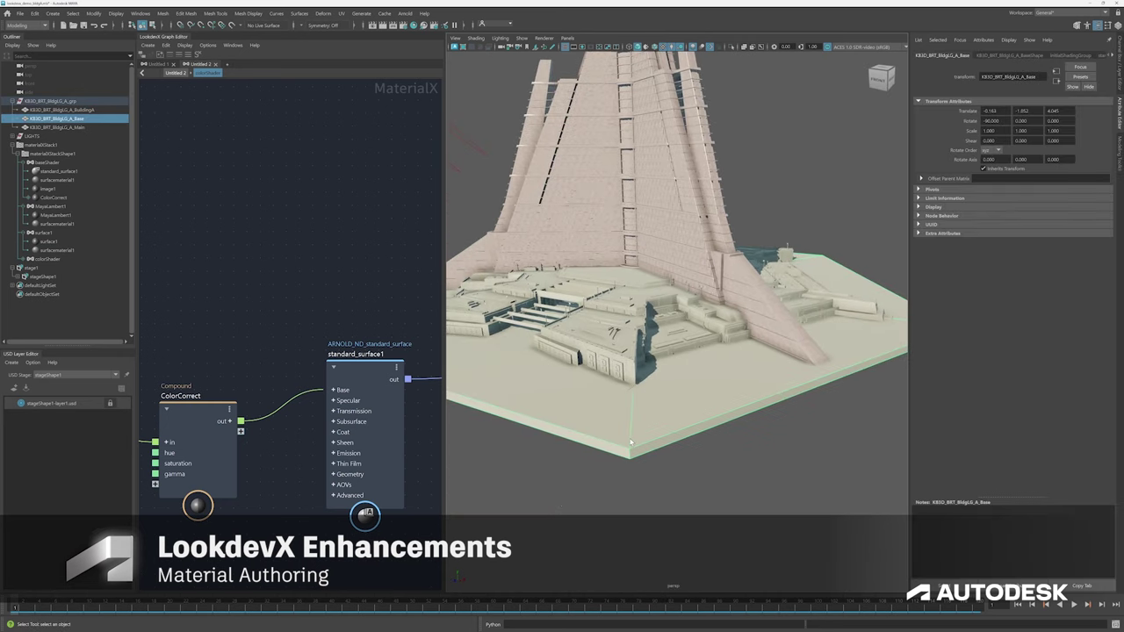
pyautogui.keyDown('ctrl'); pyautogui.click(95, 126); pyautogui.keyUp('ctrl')
pyautogui.rightClick(101, 123)
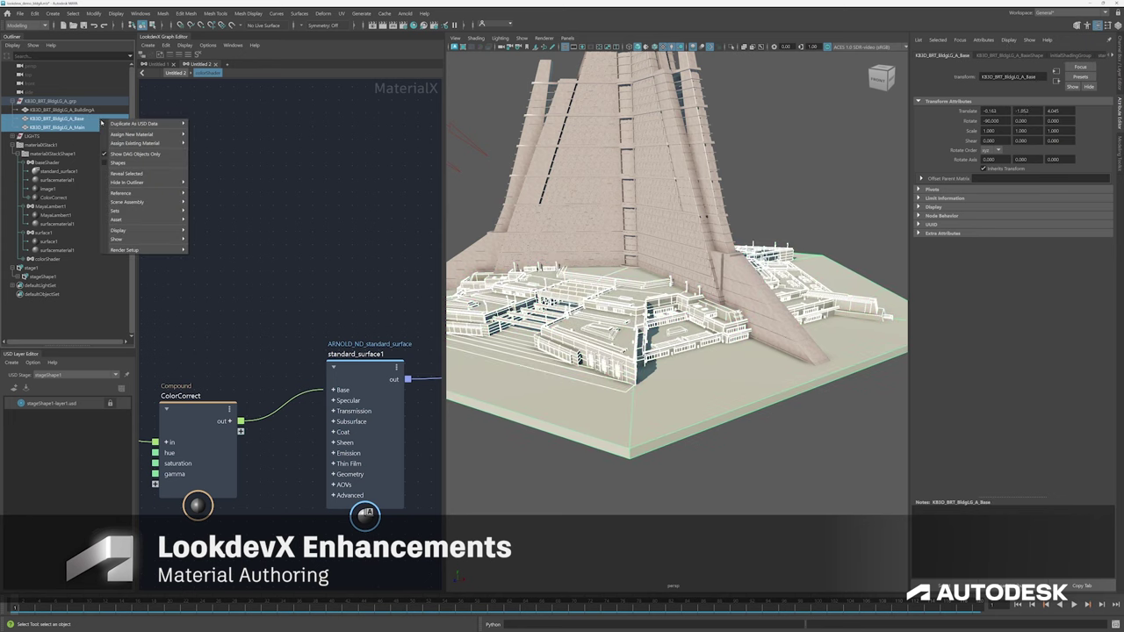
pyautogui.click(271, 173)
# Step: Assign an existing material to the KB3D_BRT_BldgLG_A_Main mesh around the tower
pyautogui.click(634, 296)
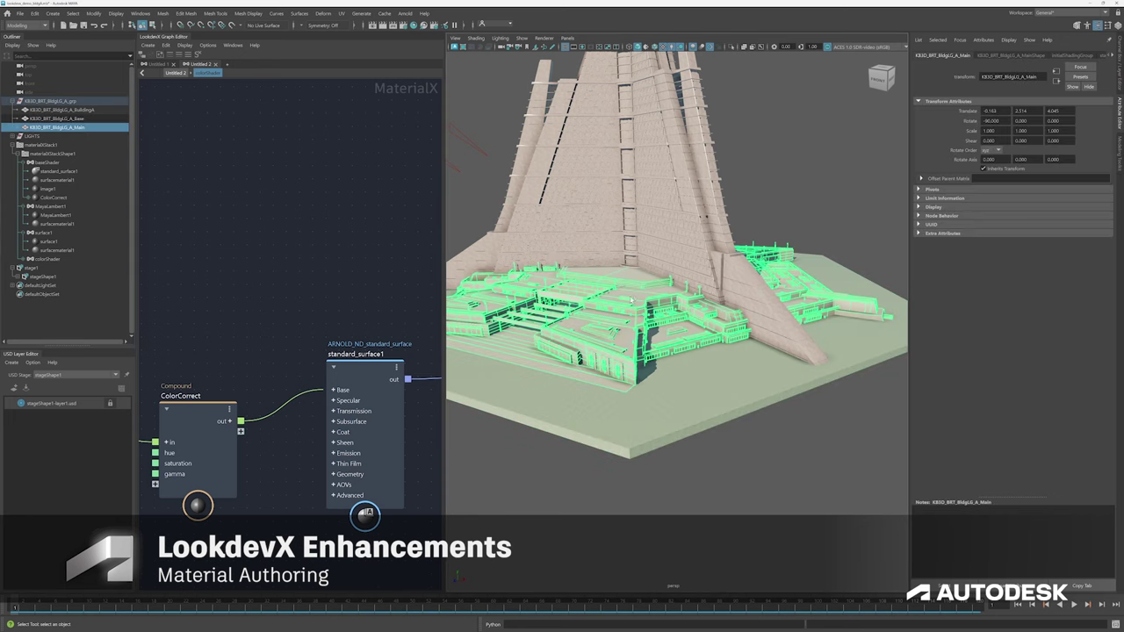
pyautogui.rightClick(633, 296)
pyautogui.moveTo(671, 548)
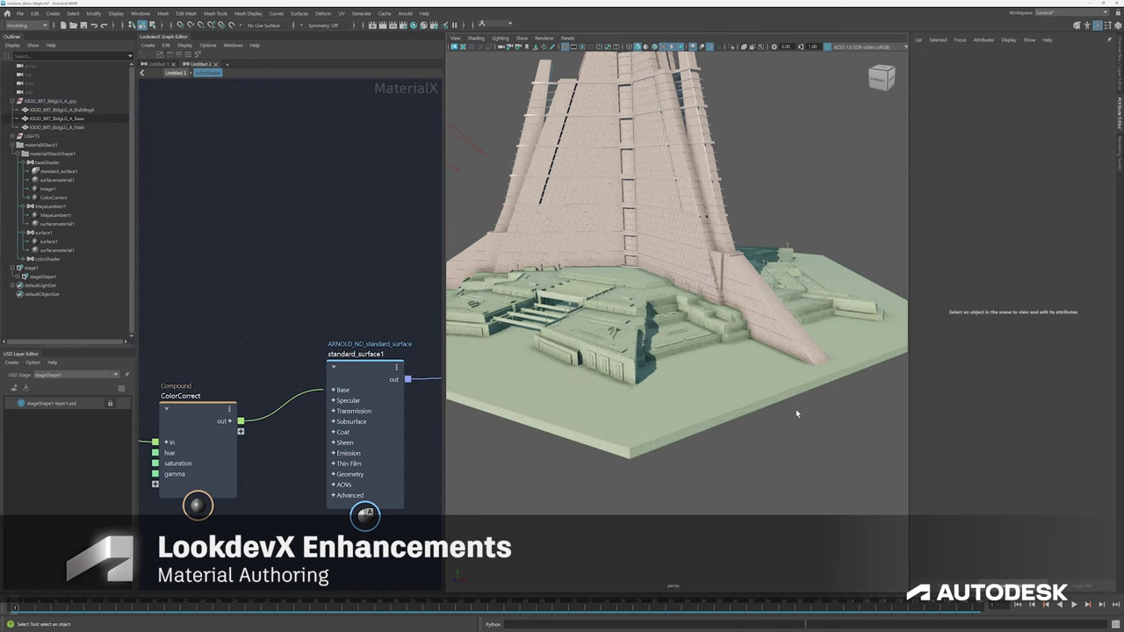
# Step: Examine the assigned materials on the whole tower and its surrounding base in the viewport
pyautogui.keyDown('alt'); pyautogui.moveTo(797, 413); pyautogui.dragTo(632, 294); pyautogui.keyUp('alt')
pyautogui.keyDown('alt'); pyautogui.moveTo(633, 295); pyautogui.dragTo(626, 318, button='middle'); pyautogui.keyUp('alt')
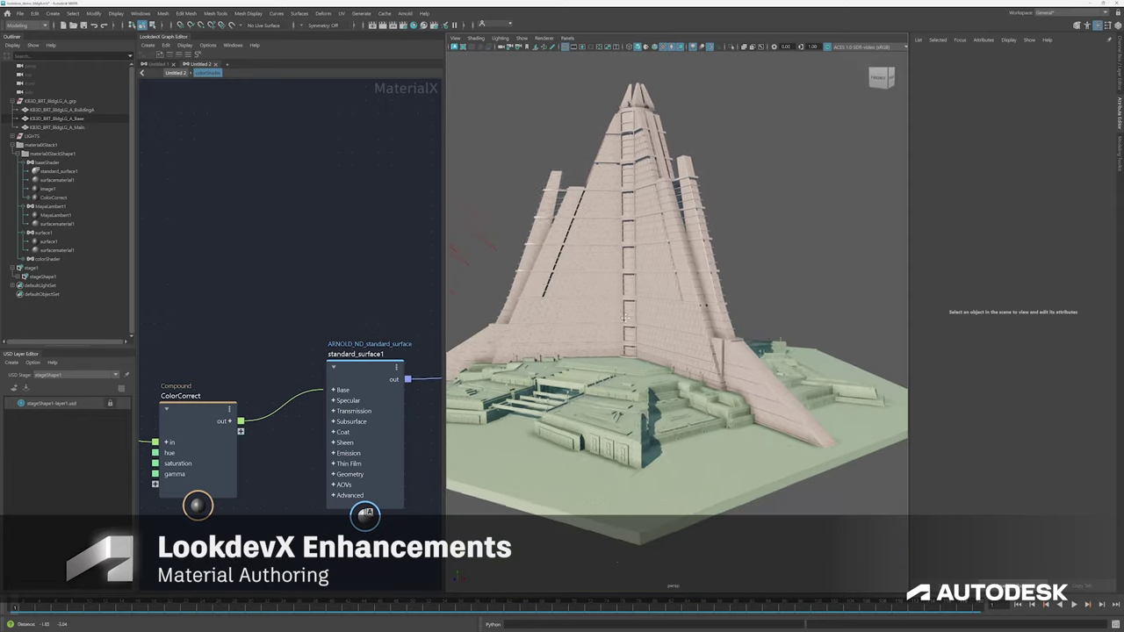
pyautogui.keyDown('alt'); pyautogui.moveTo(626, 317); pyautogui.dragTo(611, 318); pyautogui.keyUp('alt')
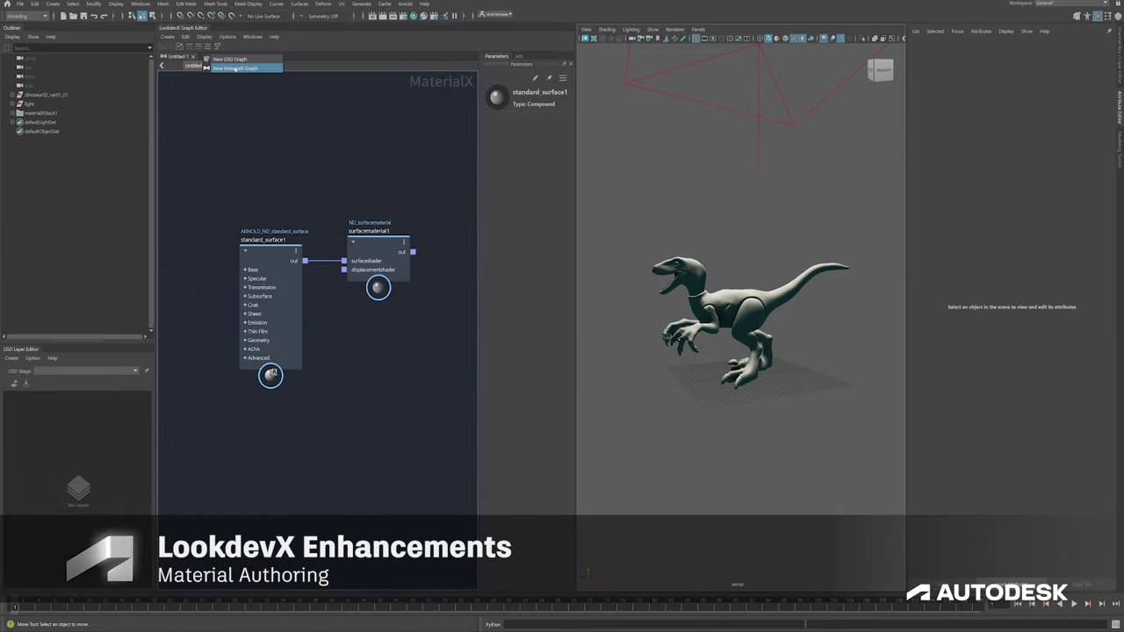
# Step: Create a new MaterialX graph and import the blue.mtlx document into materialXStackShape1
pyautogui.click(379, 106)
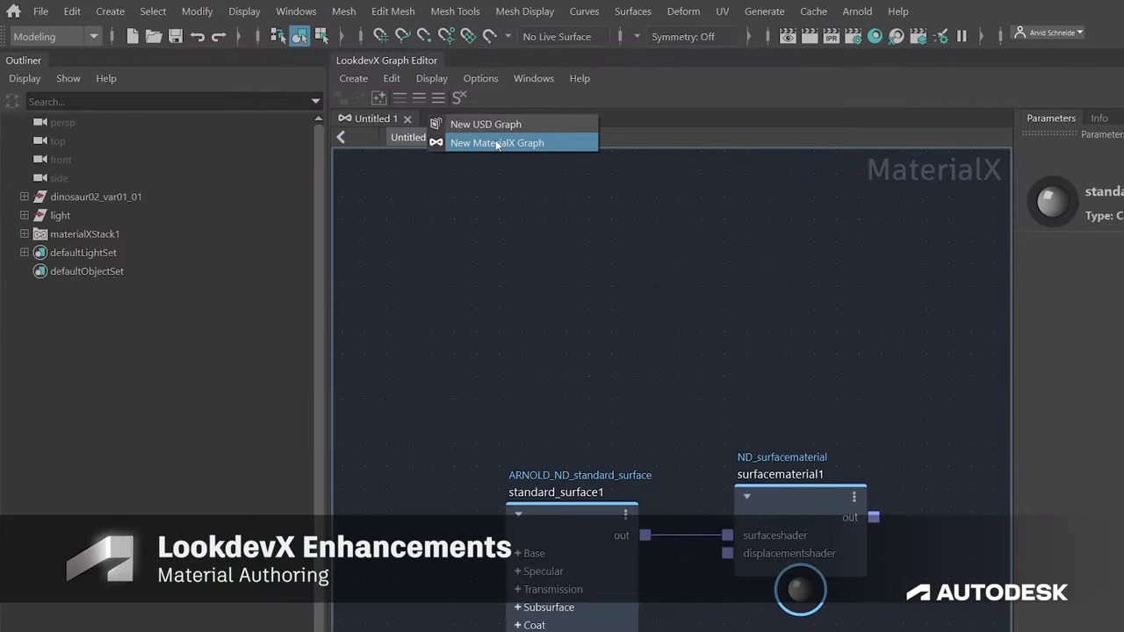
pyautogui.rightClick(54, 129)
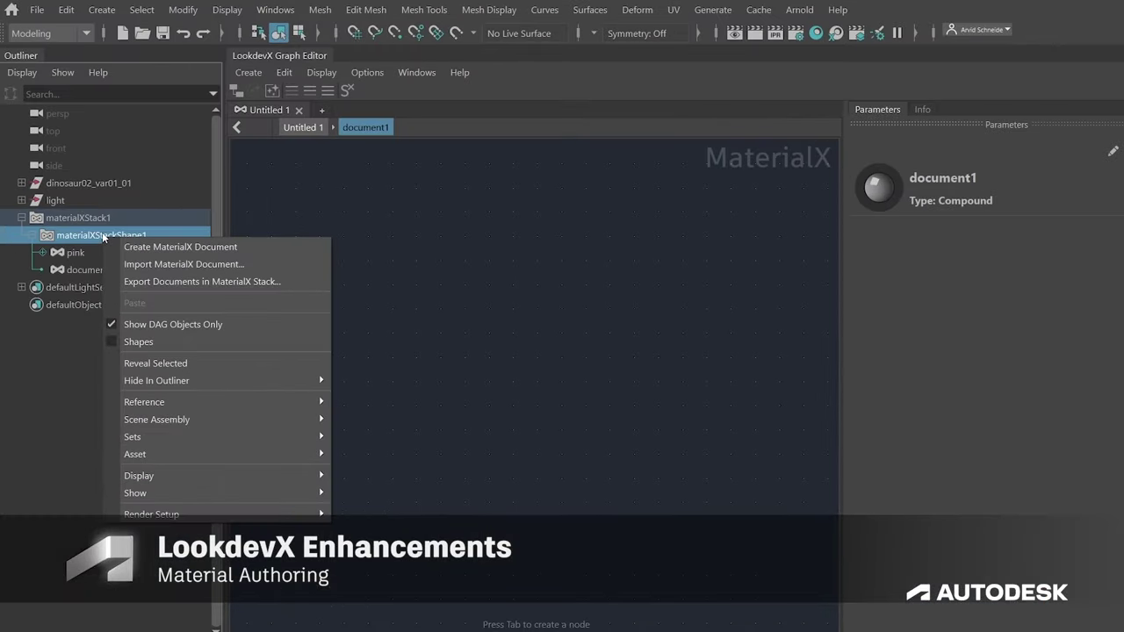
pyautogui.click(184, 264)
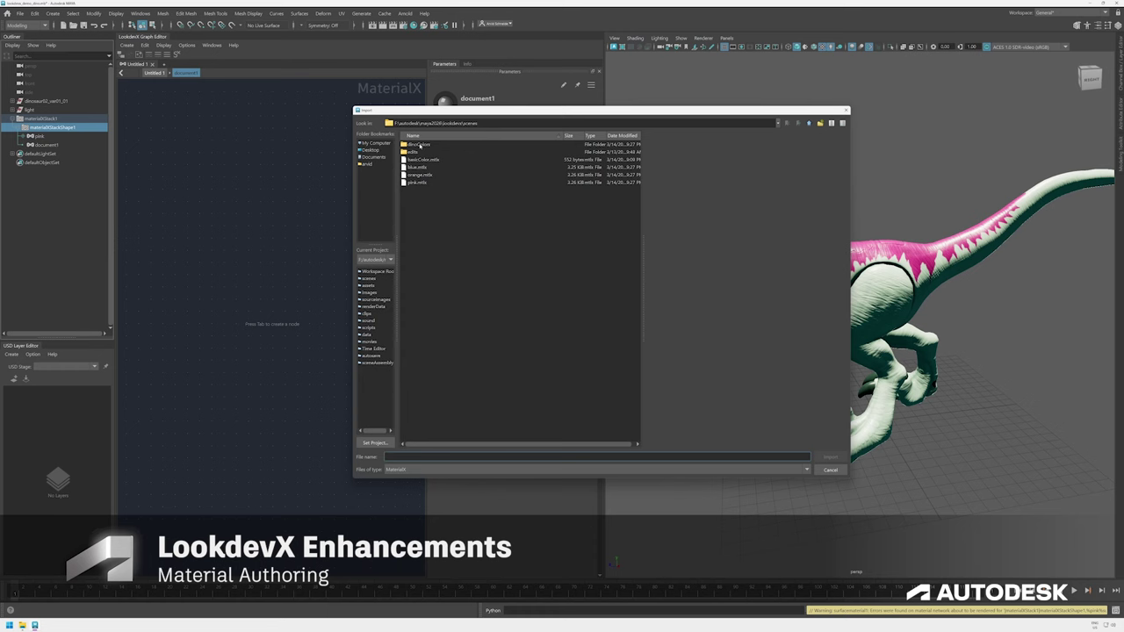
pyautogui.doubleClick(419, 145)
pyautogui.click(419, 145)
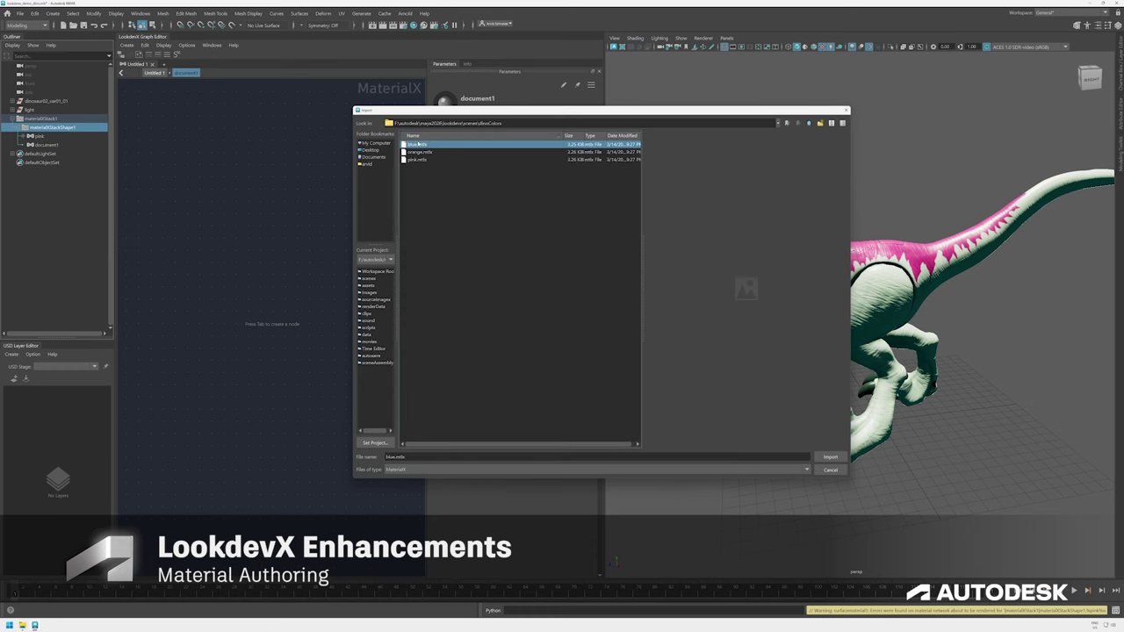
pyautogui.click(421, 159)
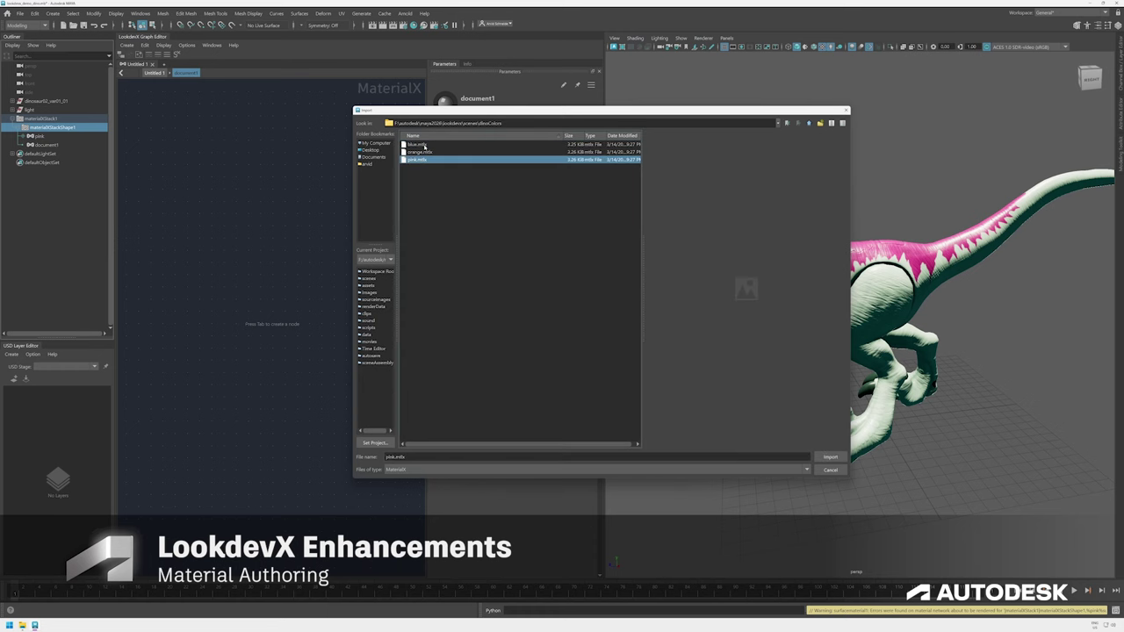
pyautogui.doubleClick(418, 145)
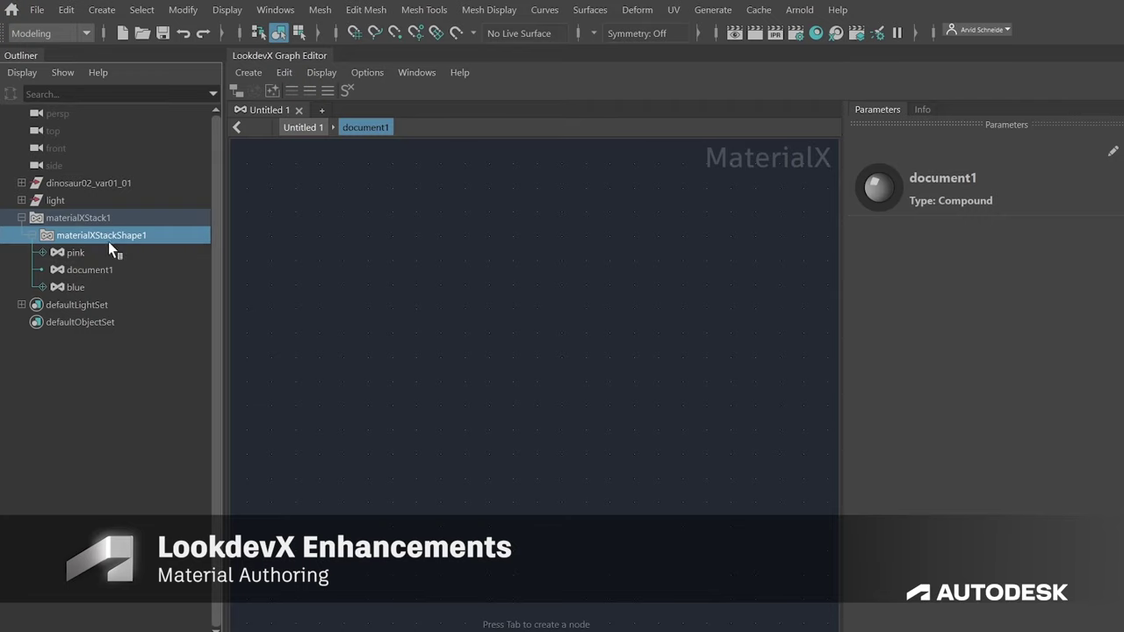
# Step: Import the orange.mtlx document into materialXStackShape1 from the same folder as the blue one
pyautogui.rightClick(56, 130)
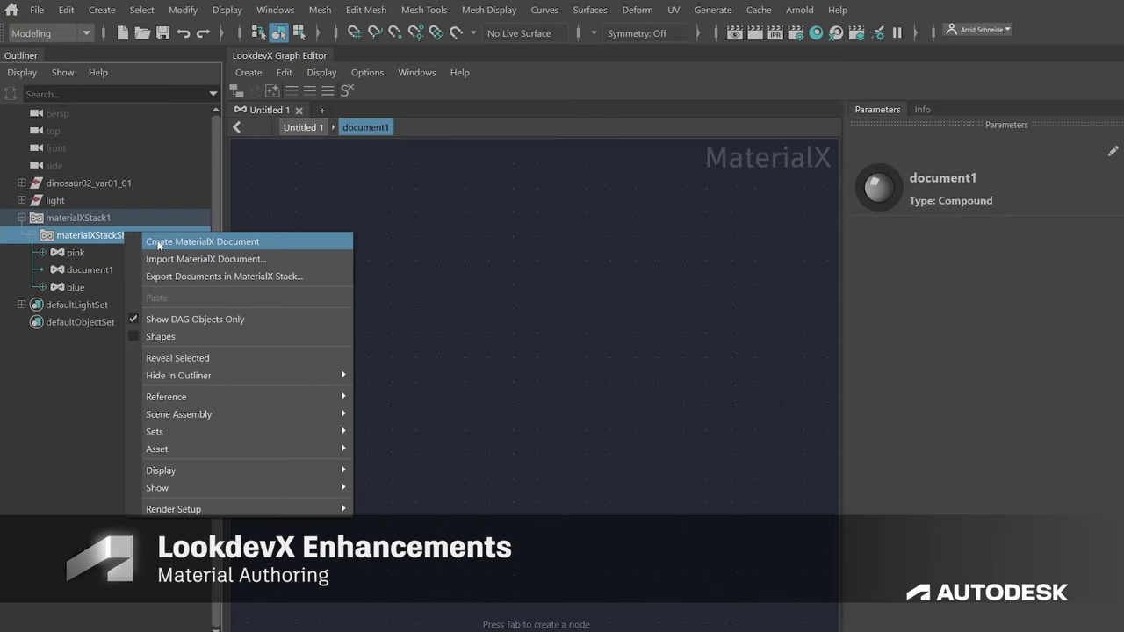
pyautogui.click(179, 262)
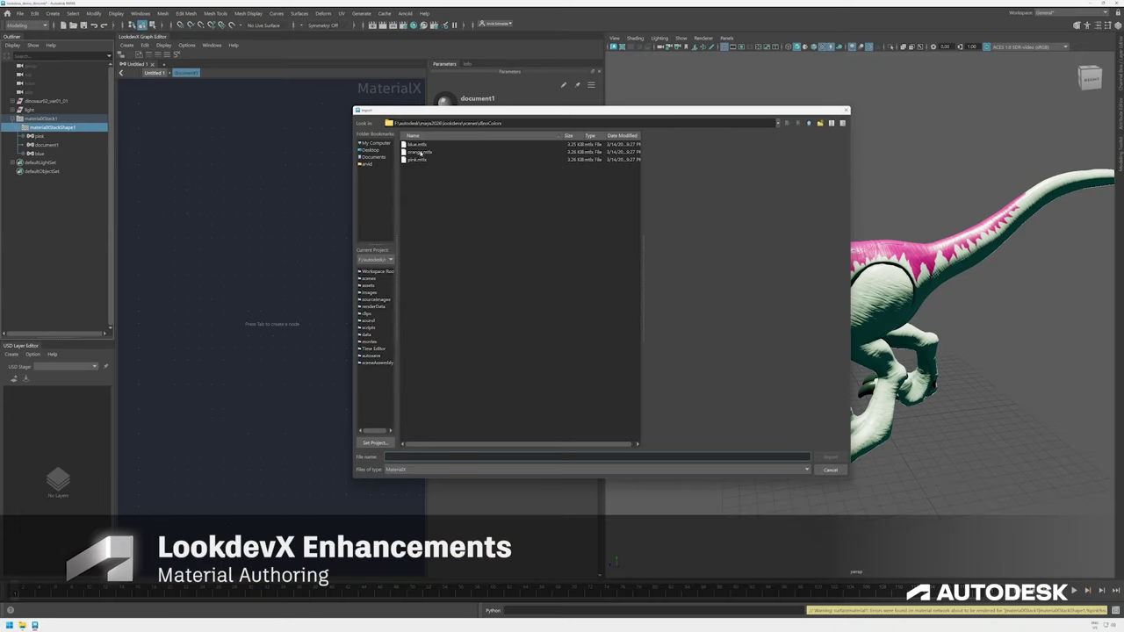
pyautogui.doubleClick(422, 152)
pyautogui.click(59, 144)
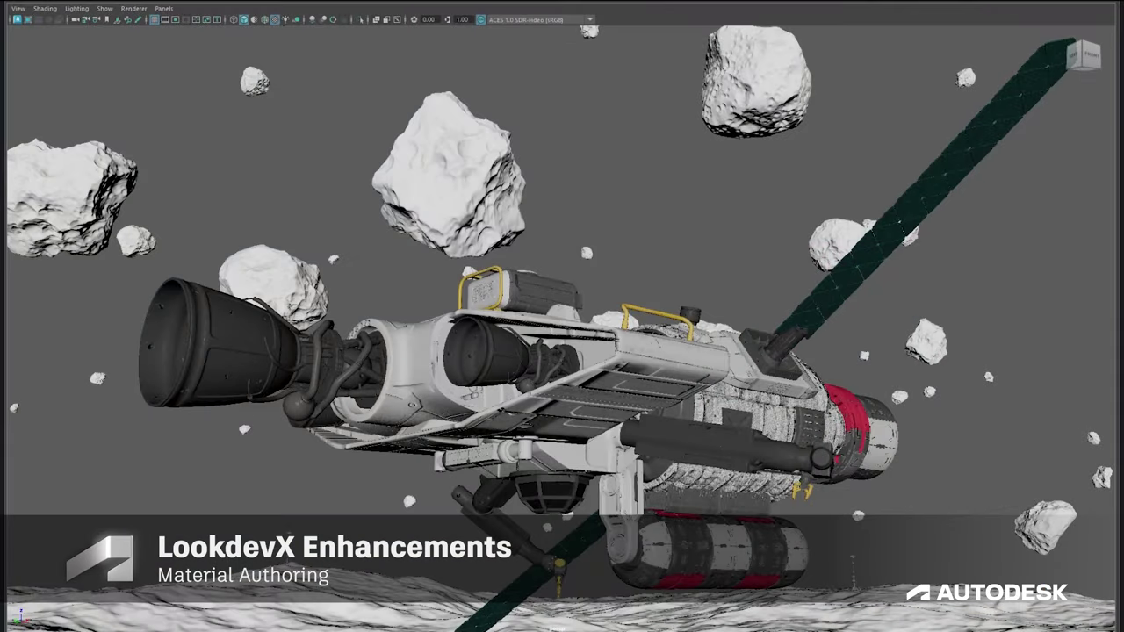
# Step: Rotate the large asteroid above the ship's engines and shift it slightly toward the ship's nose with the universal manipulator
pyautogui.click(455, 186)
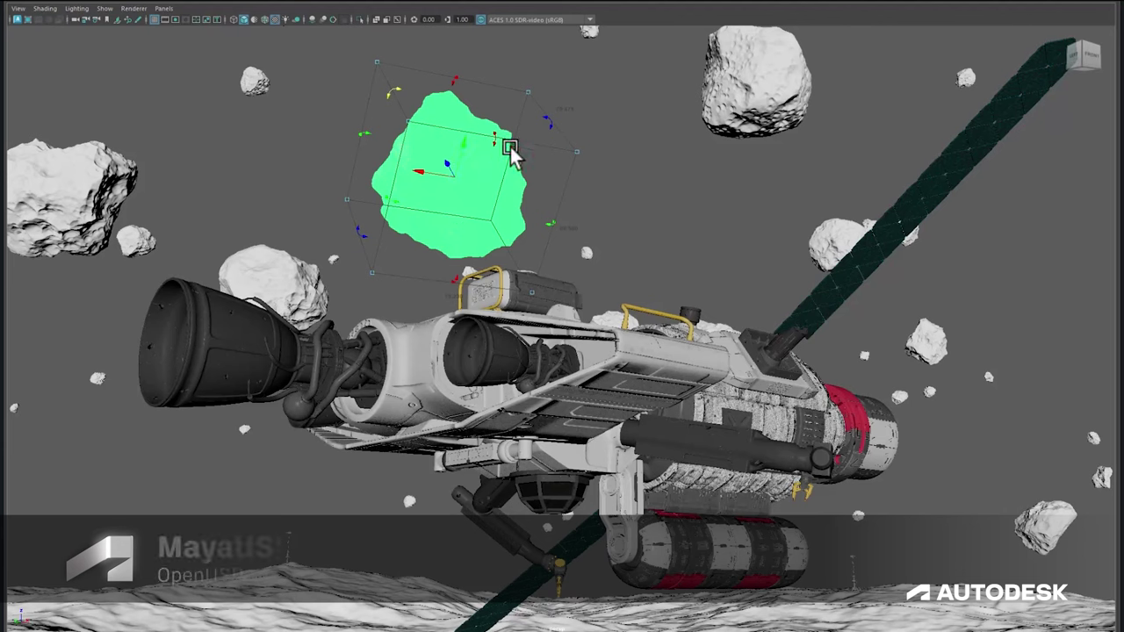
pyautogui.moveTo(549, 122); pyautogui.dragTo(462, 123)
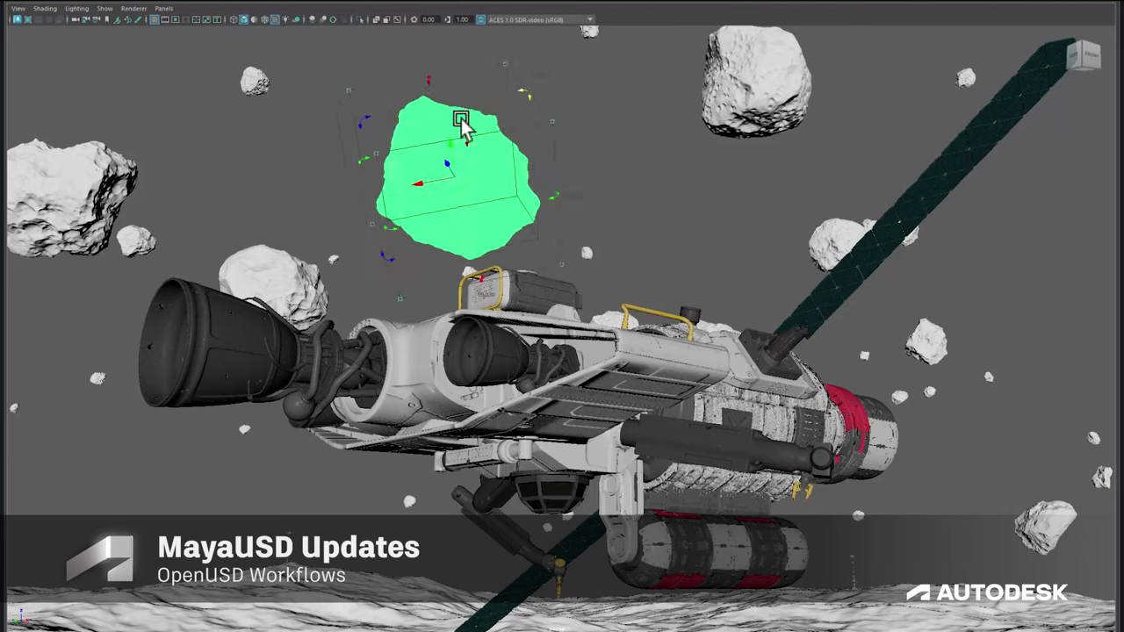
pyautogui.moveTo(433, 191); pyautogui.dragTo(768, 98)
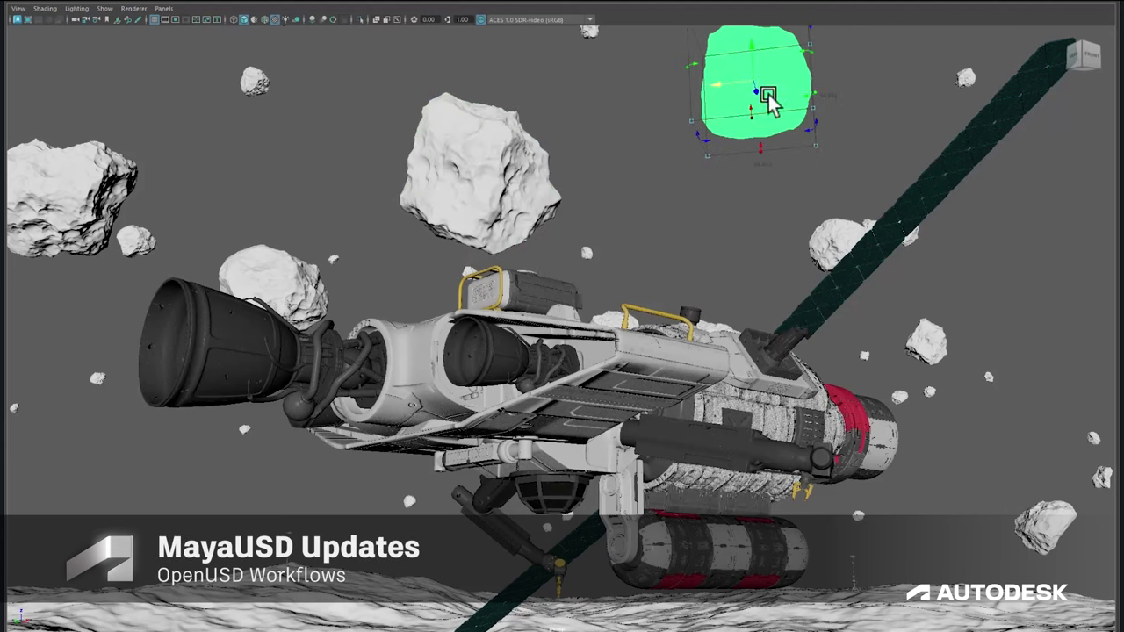
# Step: Reposition three more asteroids: lower the large one above the ship, and adjust the one behind the solar panel and the one near the ground
pyautogui.moveTo(753, 54); pyautogui.dragTo(796, 179)
pyautogui.click(823, 248)
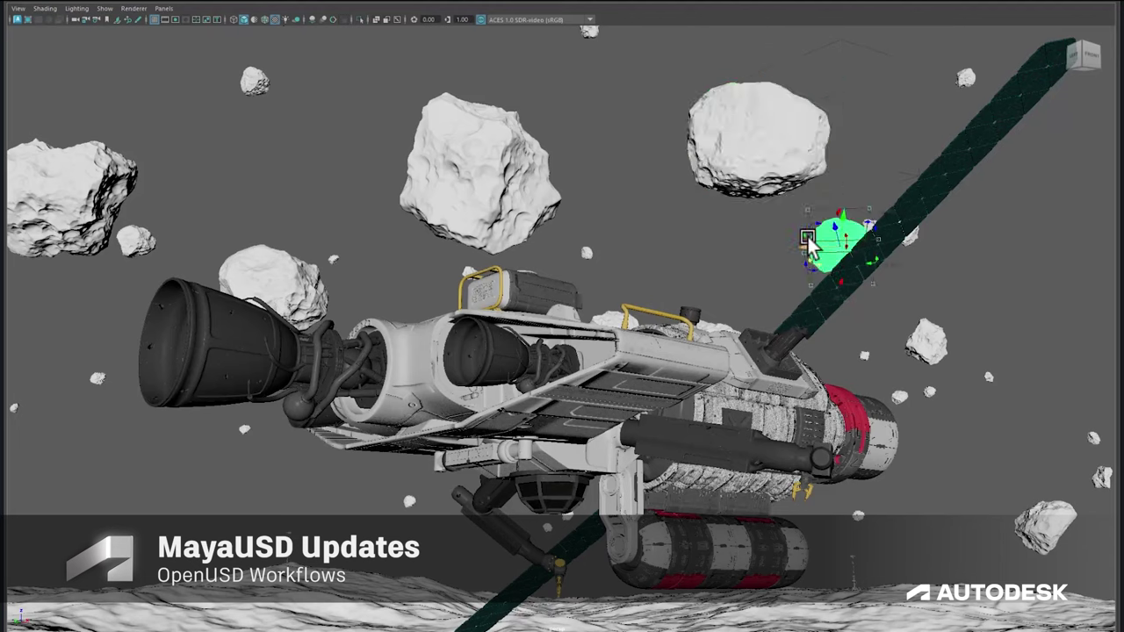
pyautogui.click(1042, 534)
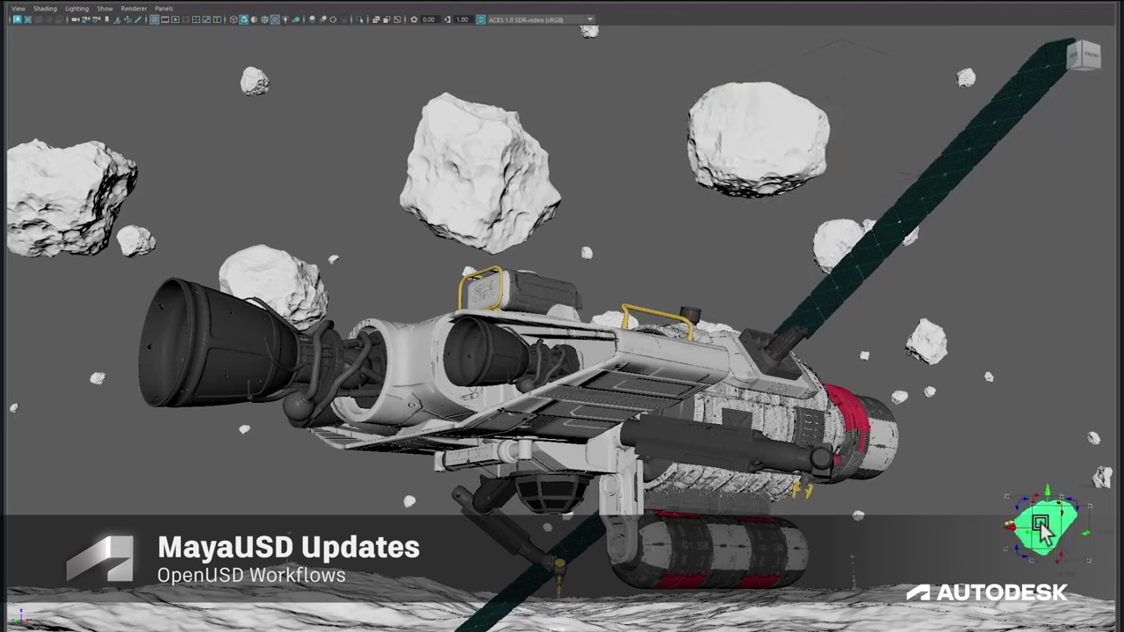
pyautogui.moveTo(1086, 518); pyautogui.dragTo(1039, 447)
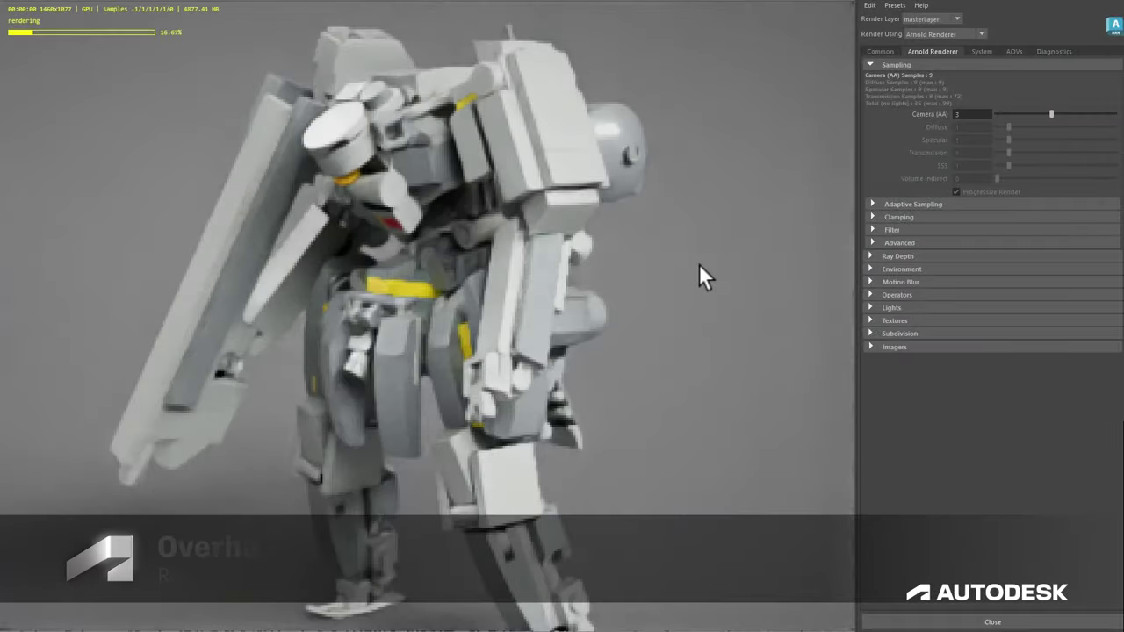
# Step: Examine the robot's interactive Arnold GPU render up close, from a distance and from several angles
pyautogui.keyDown('alt'); pyautogui.moveTo(699, 264); pyautogui.dragTo(700, 235); pyautogui.keyUp('alt')
pyautogui.scroll(3, 656, 219)
pyautogui.keyDown('alt'); pyautogui.moveTo(655, 220); pyautogui.dragTo(704, 275, button='middle'); pyautogui.keyUp('alt')
pyautogui.scroll(4, 727, 349)
pyautogui.scroll(-7, 727, 349)
pyautogui.keyDown('alt'); pyautogui.moveTo(704, 276); pyautogui.dragTo(783, 278); pyautogui.keyUp('alt')
pyautogui.keyDown('alt'); pyautogui.moveTo(684, 251); pyautogui.dragTo(750, 251, button='middle'); pyautogui.keyUp('alt')
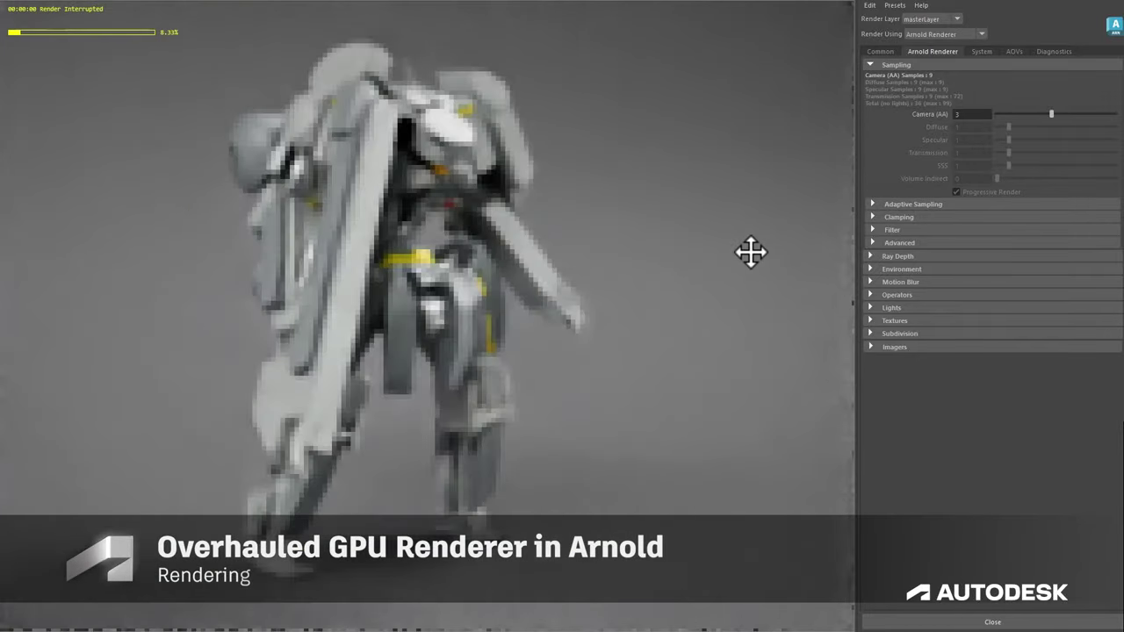
pyautogui.keyDown('alt'); pyautogui.moveTo(751, 252); pyautogui.dragTo(704, 264); pyautogui.keyUp('alt')
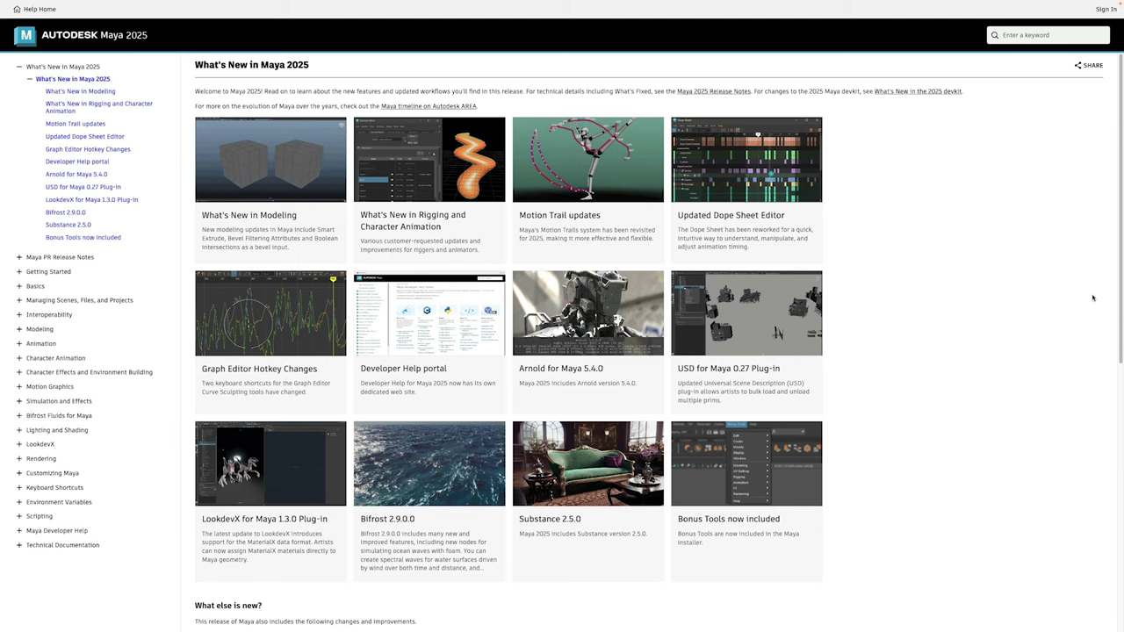